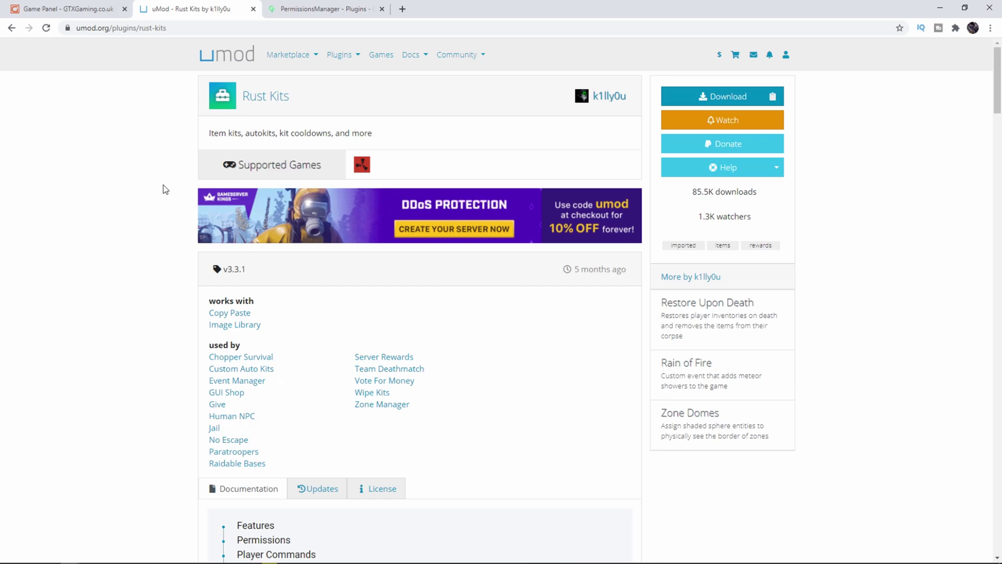
Step: Check the panel and PermissionsManager page, scroll the Kits docs to 'How to create kits', then return to Rust
key("ctrl+shift+Tab")
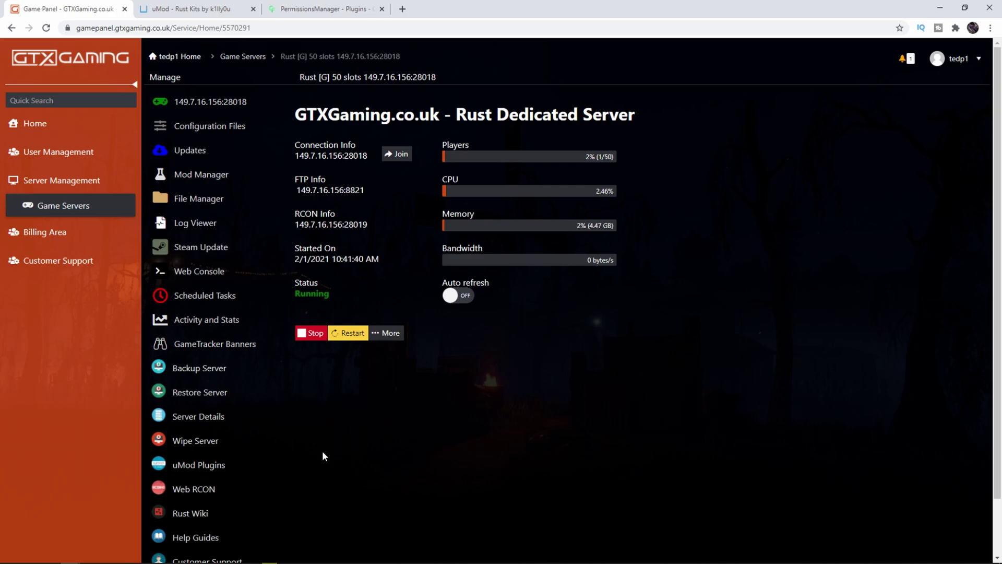
left_click(324, 9)
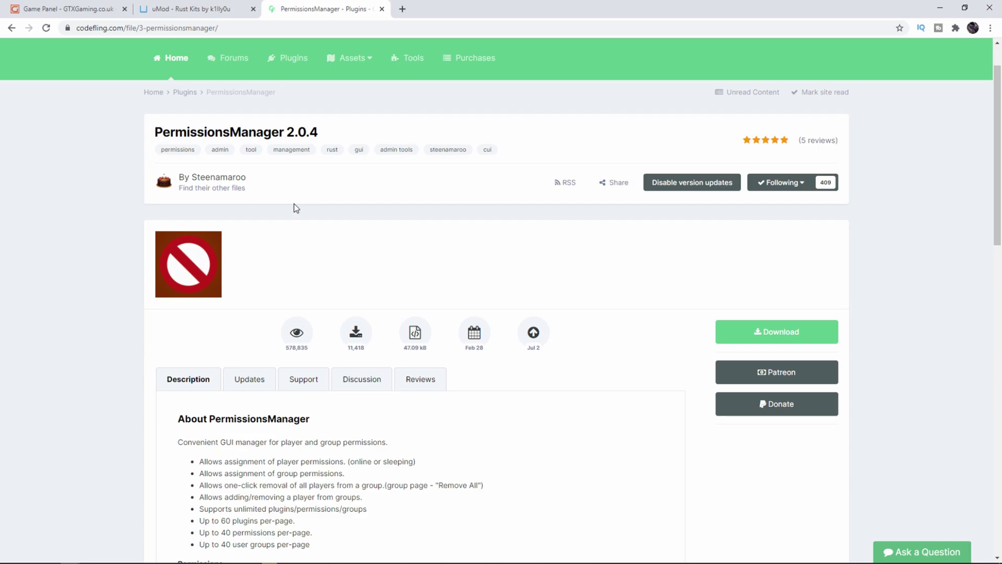
key("ctrl+shift+Tab")
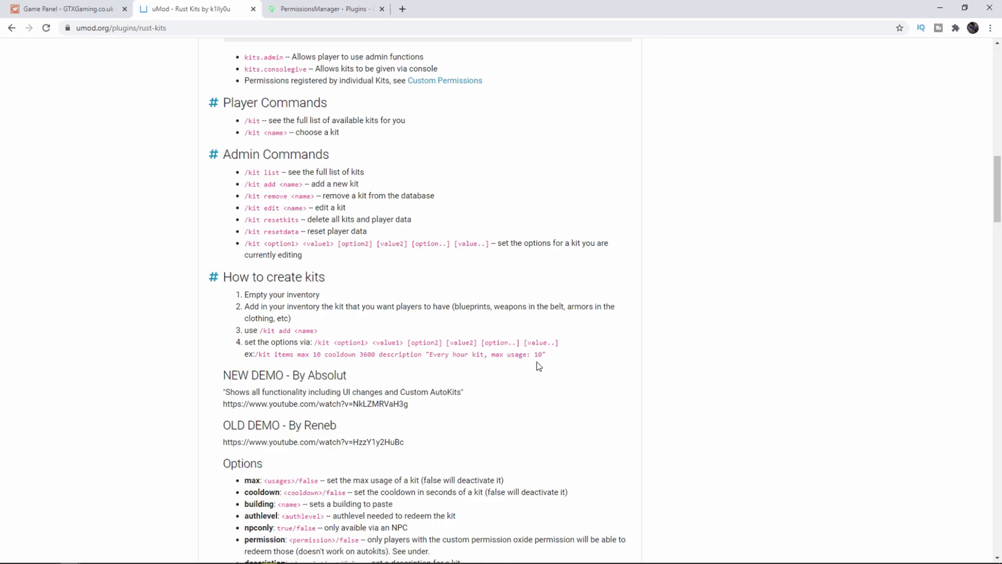
scroll(589, 357, "down", 3)
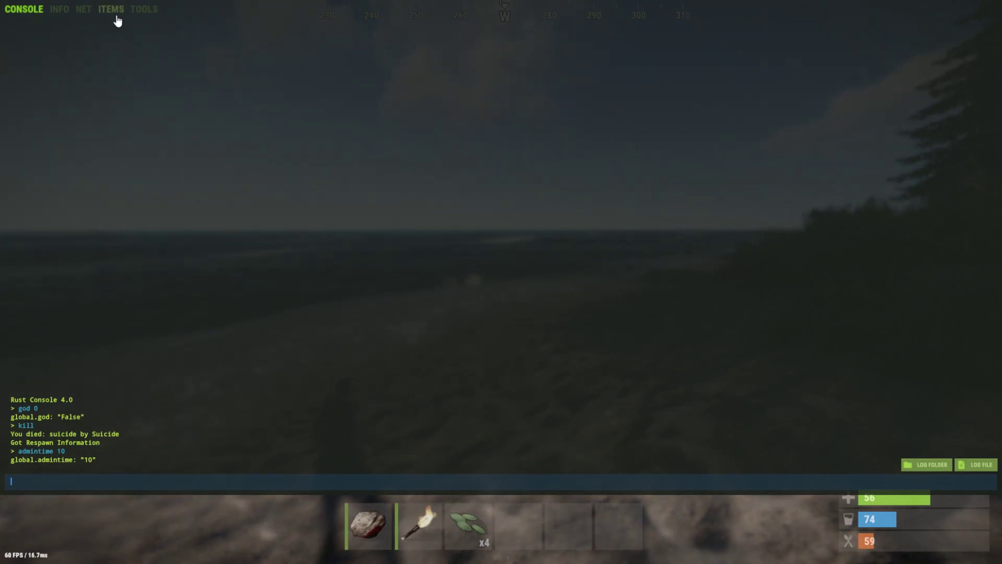
left_click(111, 9)
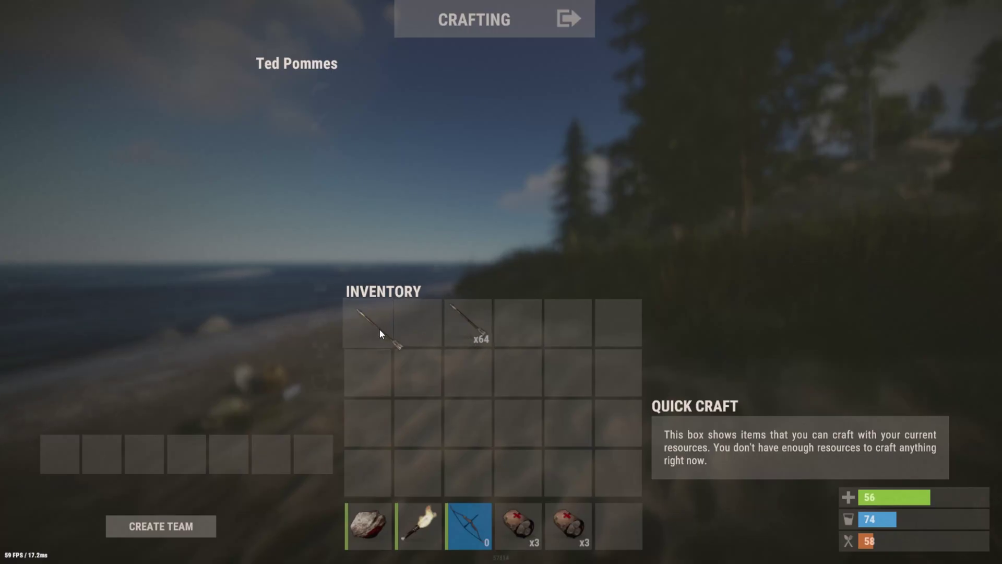
Step: Move the 64 arrows into the first slot and create a kit named Bow with /kit add Bow
left_click_drag(379, 327, 380, 330)
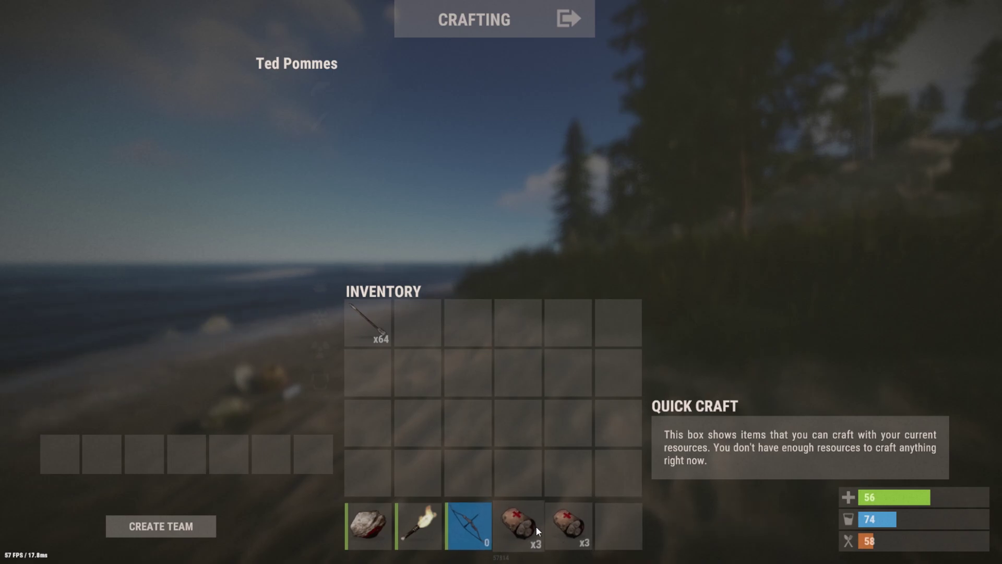
key("Tab")
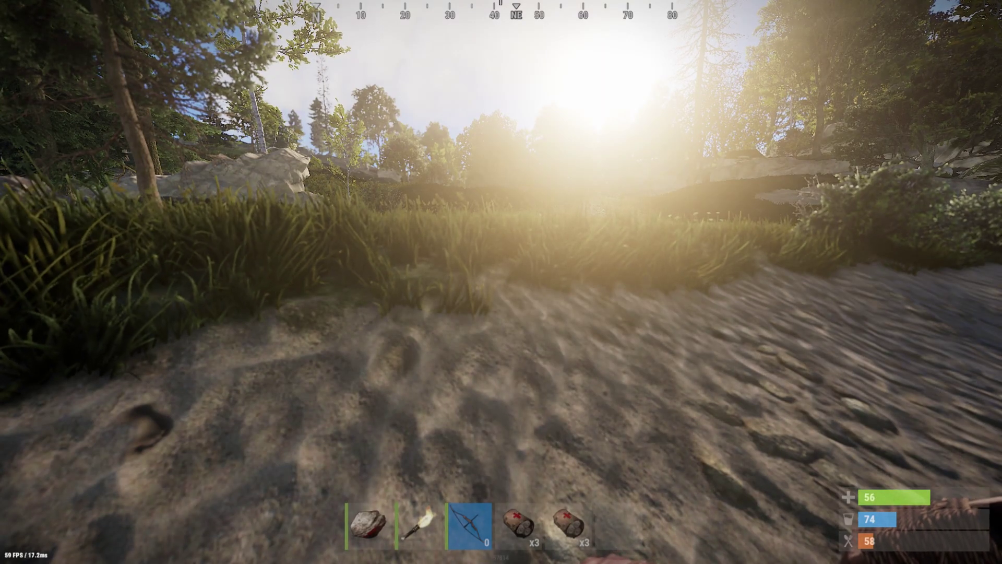
key("Return")
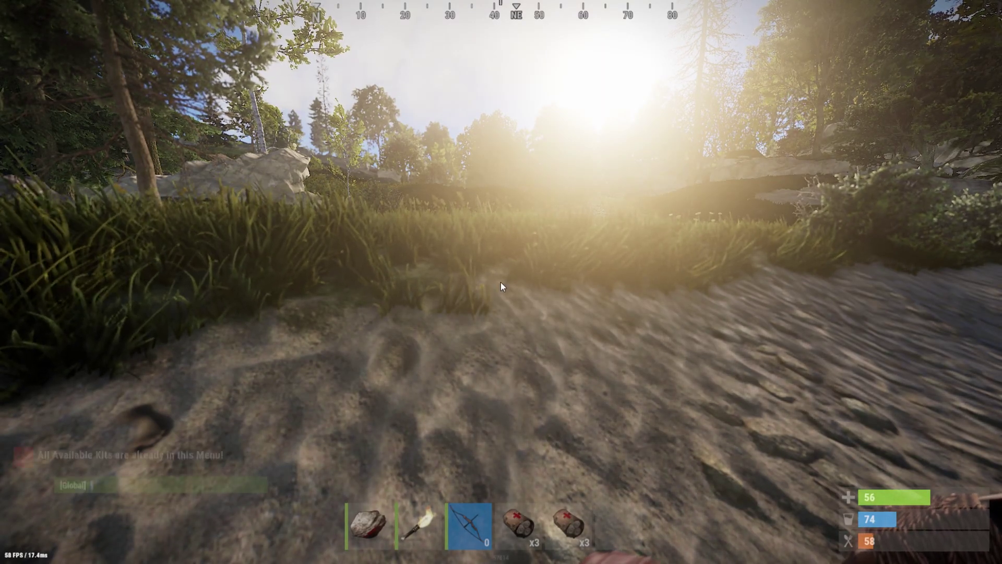
type("/kit add ")
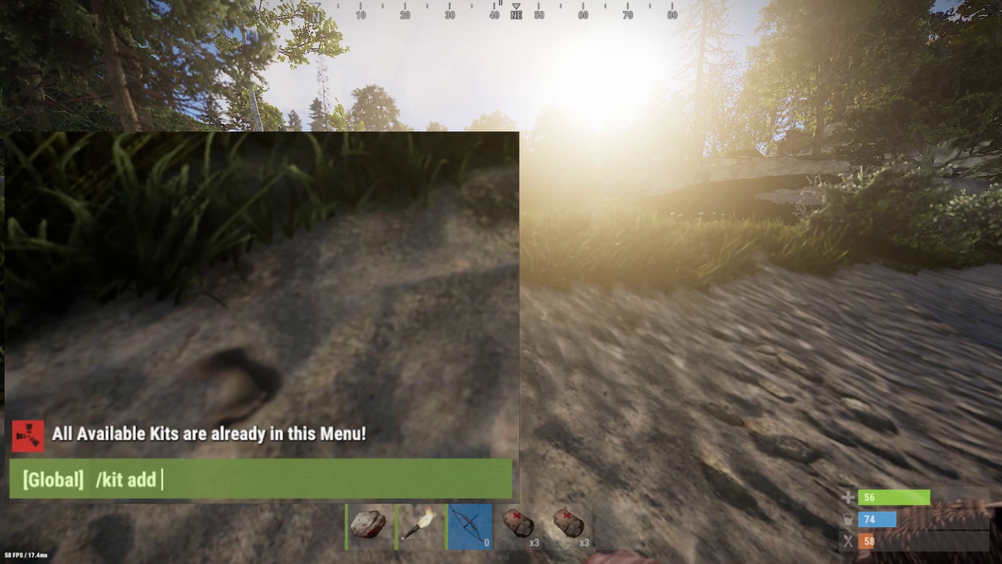
type("Bow")
key("Return")
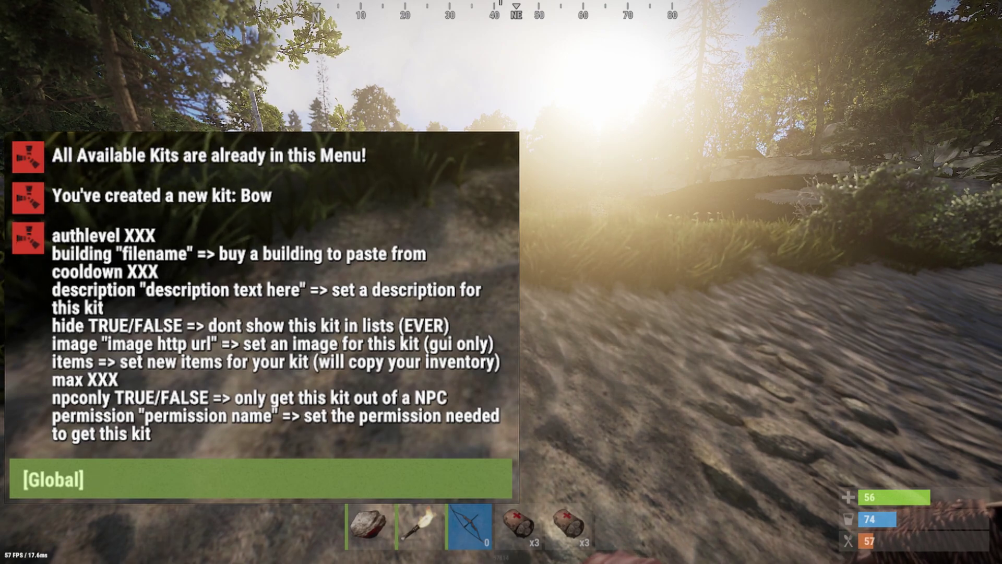
Step: Copy the current inventory into the Bow kit with /kit items and begin the kit image command
type("/kit items")
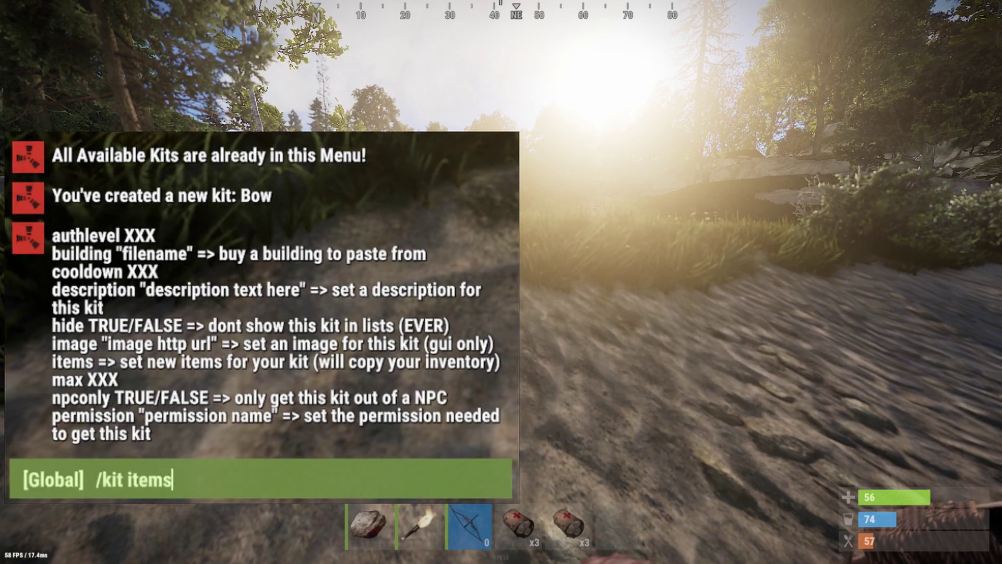
key("Return")
key("Return")
type("/kit ")
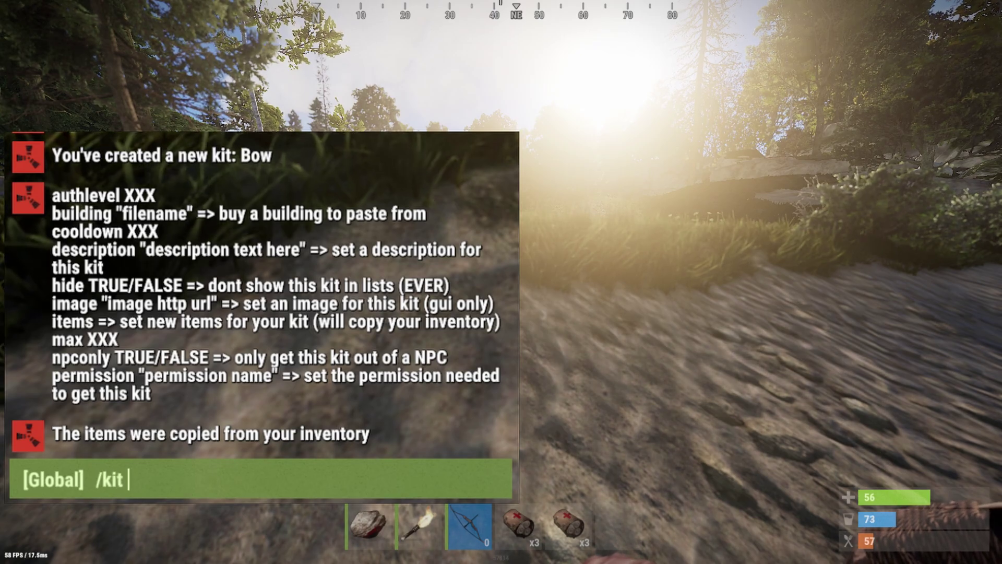
type("imag")
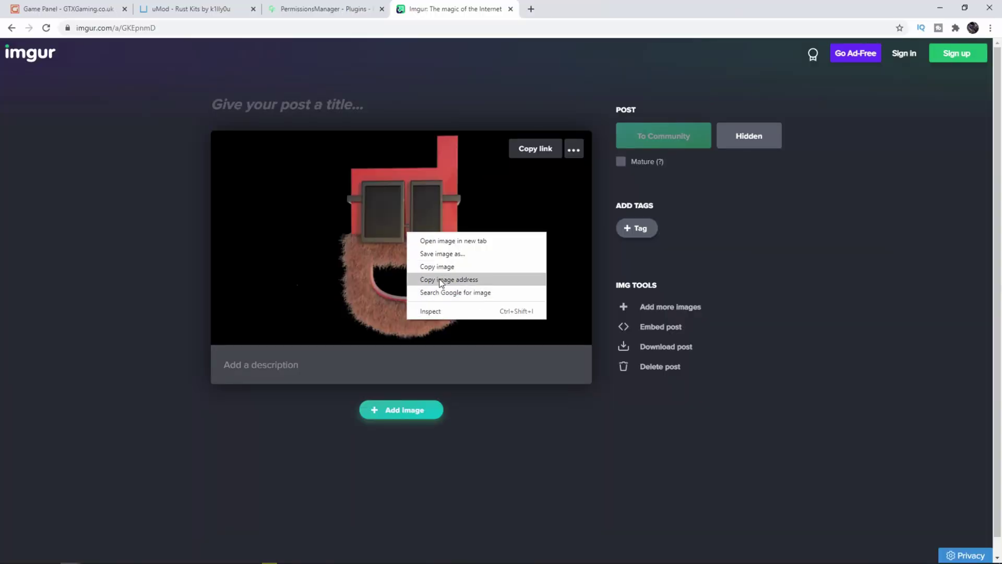
left_click(441, 280)
left_click(136, 26)
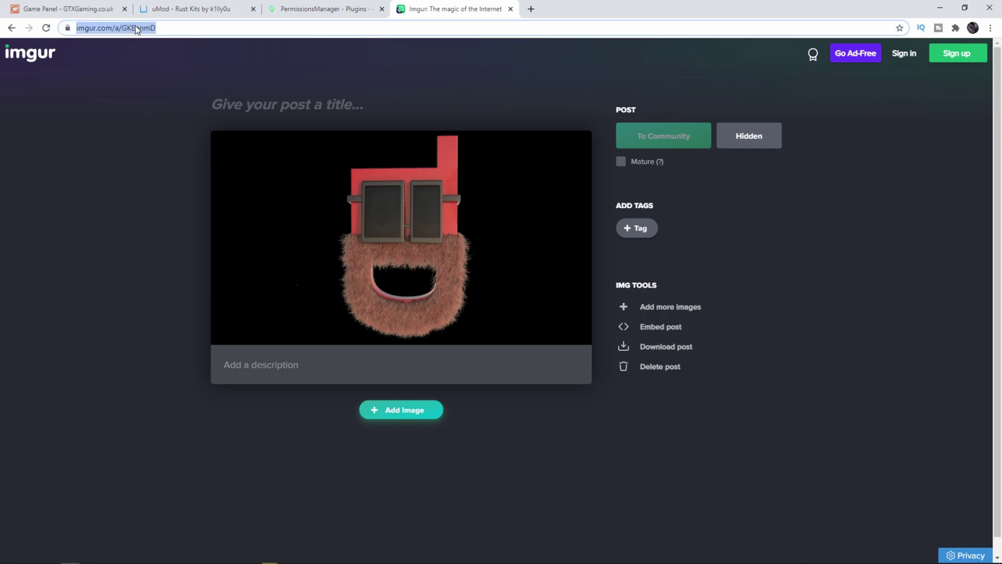
key("ctrl+v")
key("Left")
key("Left")
key("Left")
key("Left")
key("shift+End")
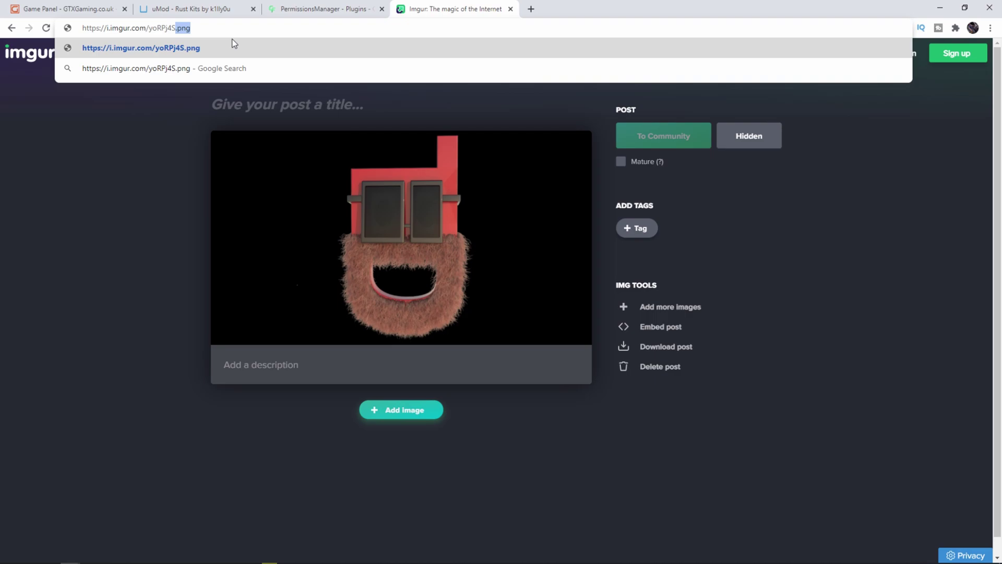
left_click(157, 30)
left_click_drag(83, 27, 225, 49)
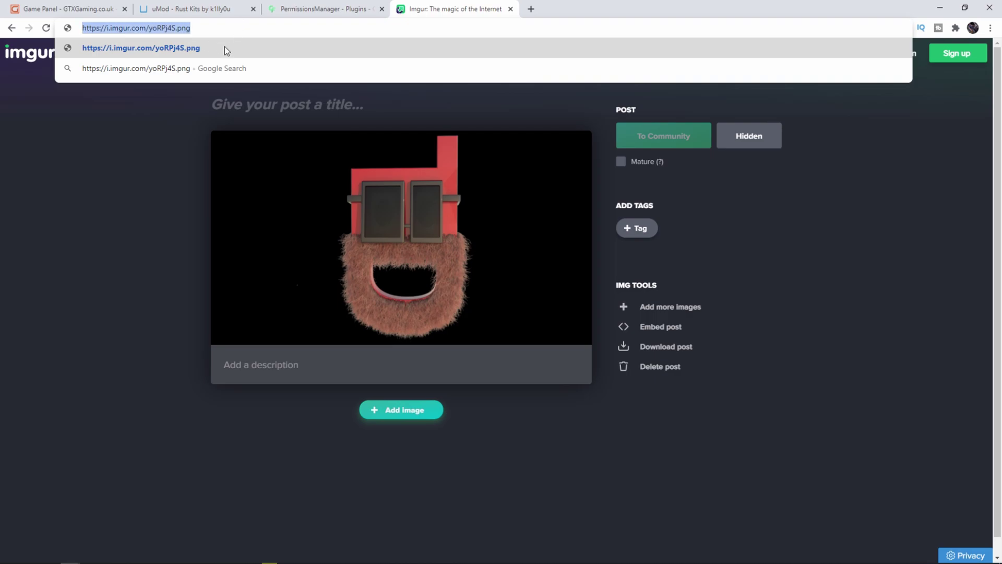
Step: Set the Bow kit's image to the copied Imgur .png link
key("ctrl+c")
key("alt+Tab")
key("ctrl+v")
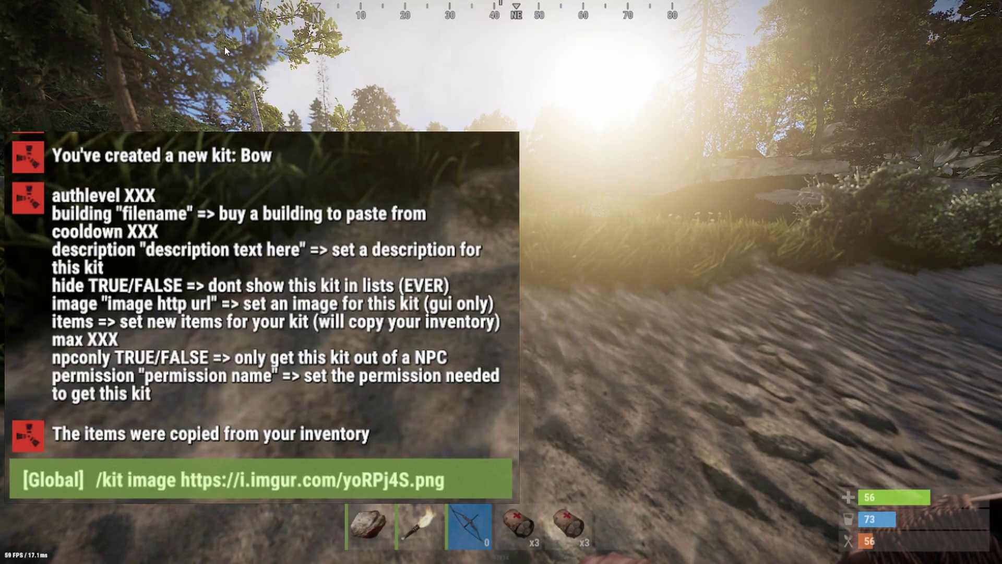
key("Return")
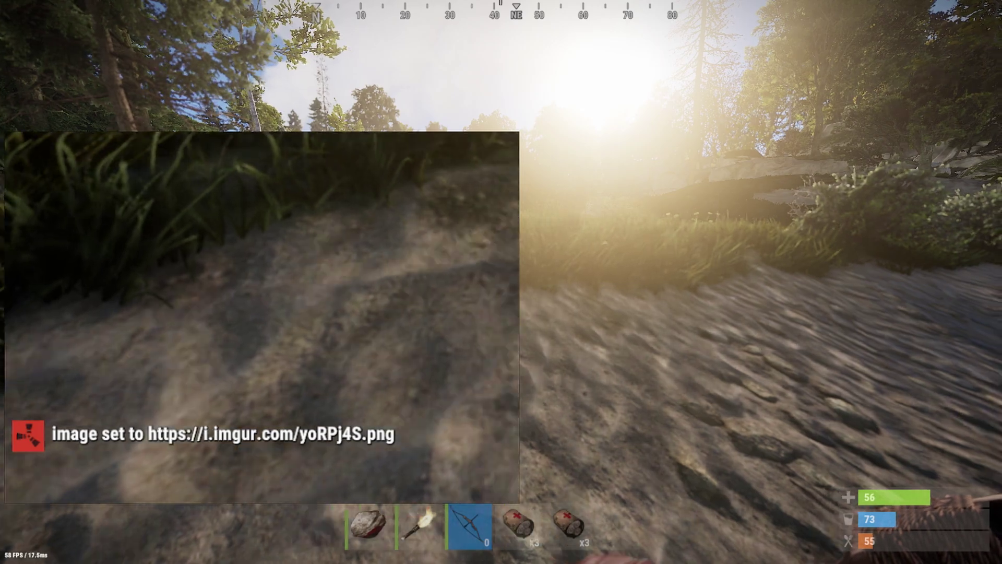
Step: Give the Bow kit a 600-second cooldown with /kit cooldown 600 and open the kits menu
key("Return")
type("/kit ")
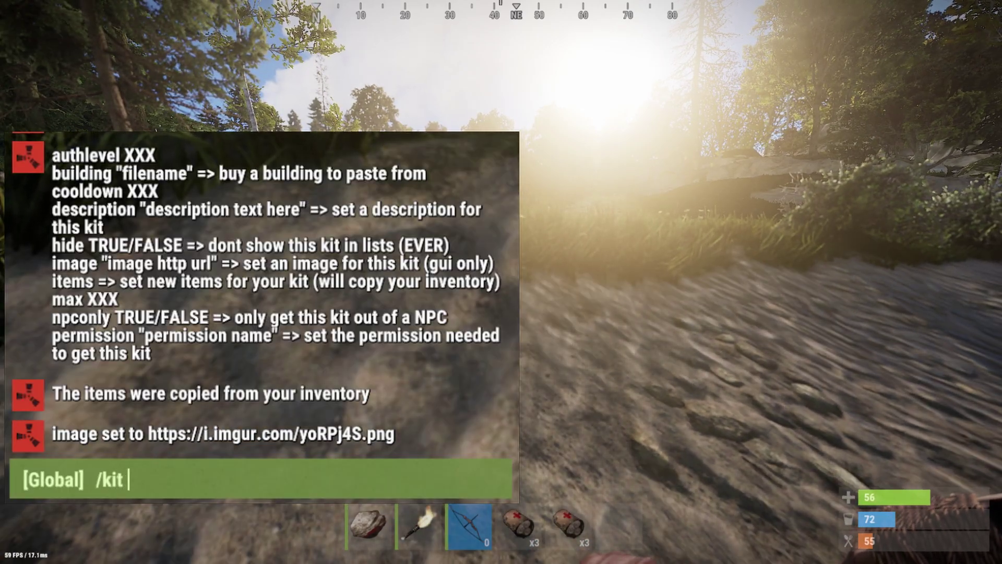
type("cooldown 600")
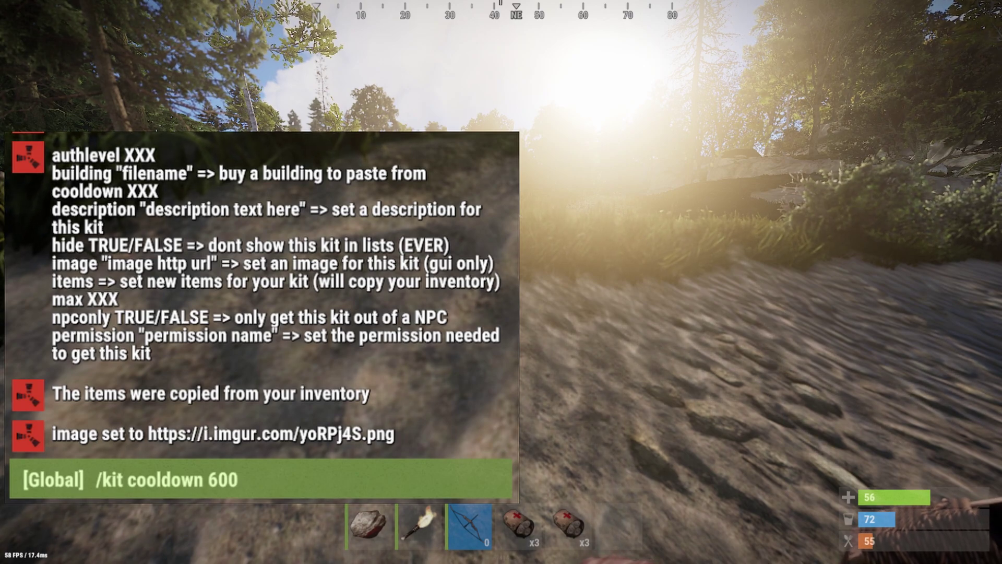
key("Return")
type("/kit")
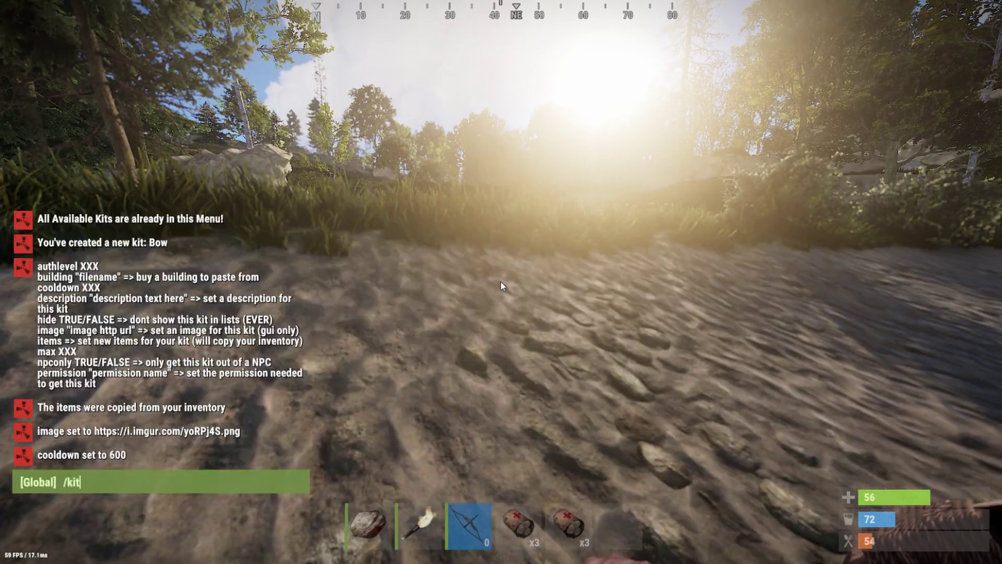
key("Return")
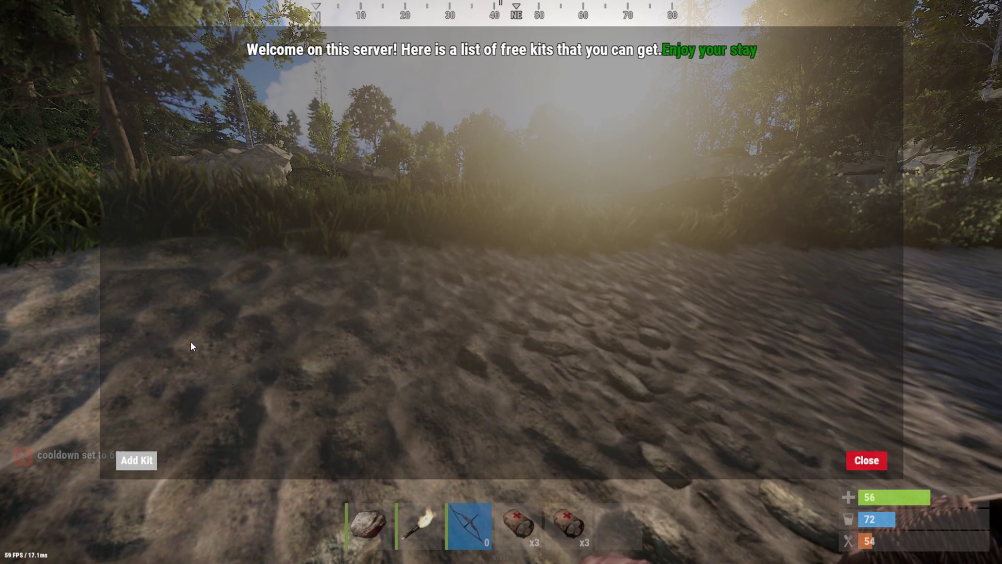
Step: Add 'bow' to the free-kits menu, showing a 00:10:00 cooldown, then bring up the F1 console
left_click(131, 462)
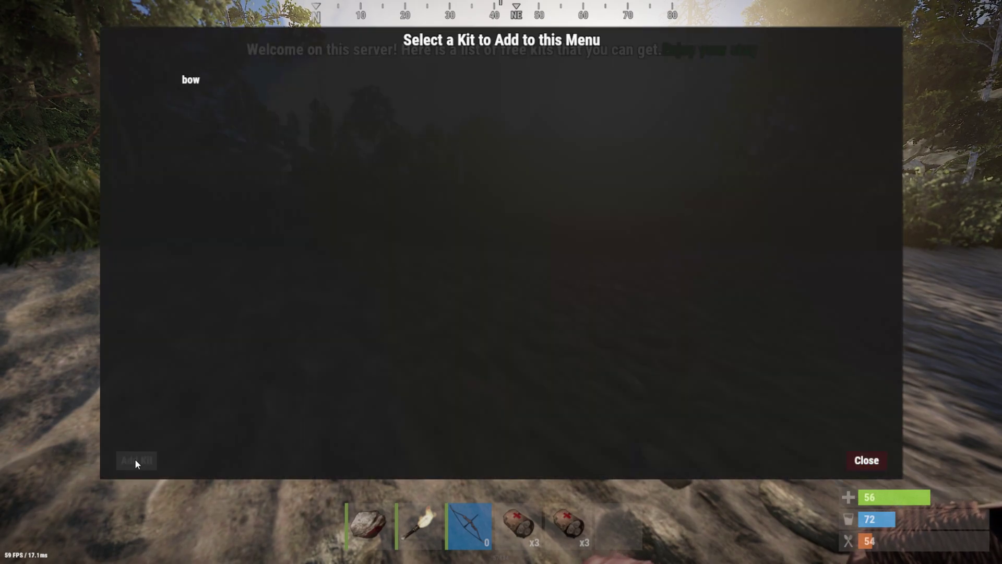
left_click(195, 81)
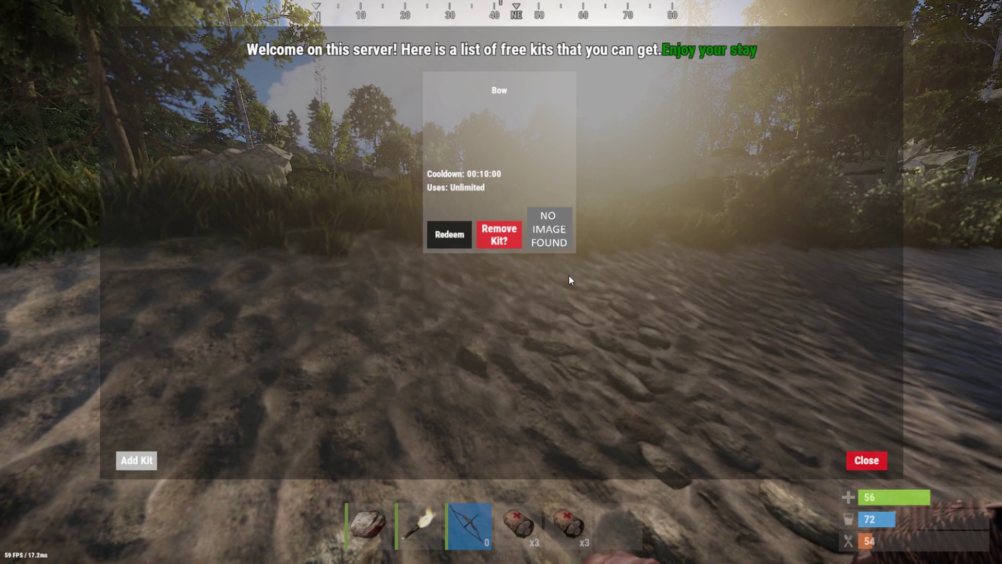
key("F1")
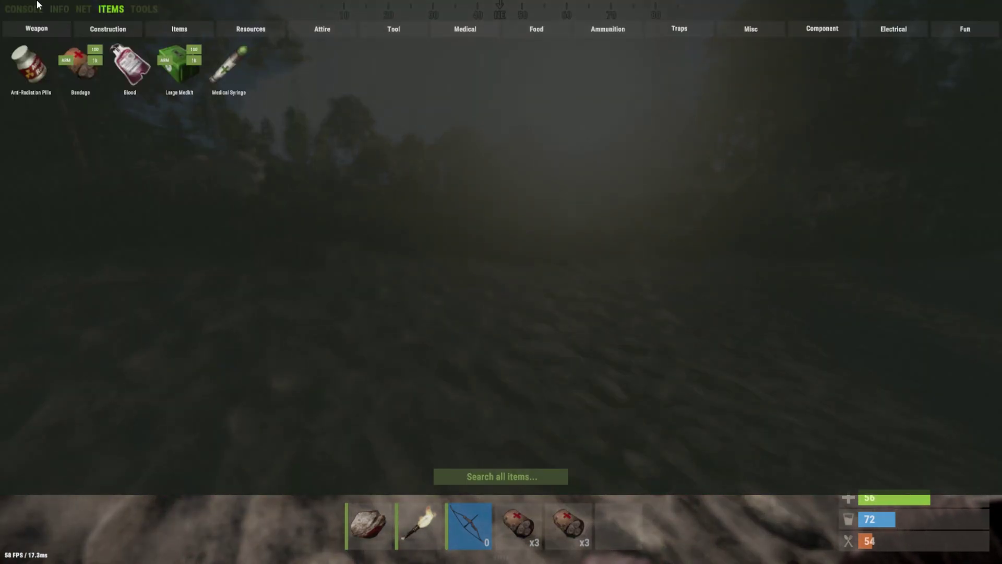
Step: Run o.reload Kits in the console, then send /kit in chat to reopen the kits menu
left_click(10, 12)
type("o")
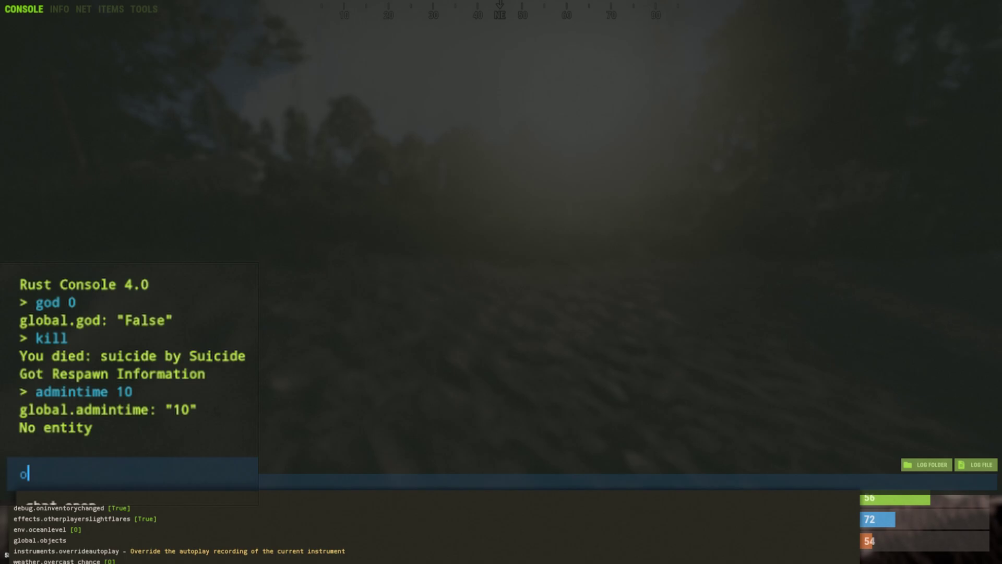
type(".lrel")
key("BackSpace")
key("BackSpace")
key("BackSpace")
type("reload ")
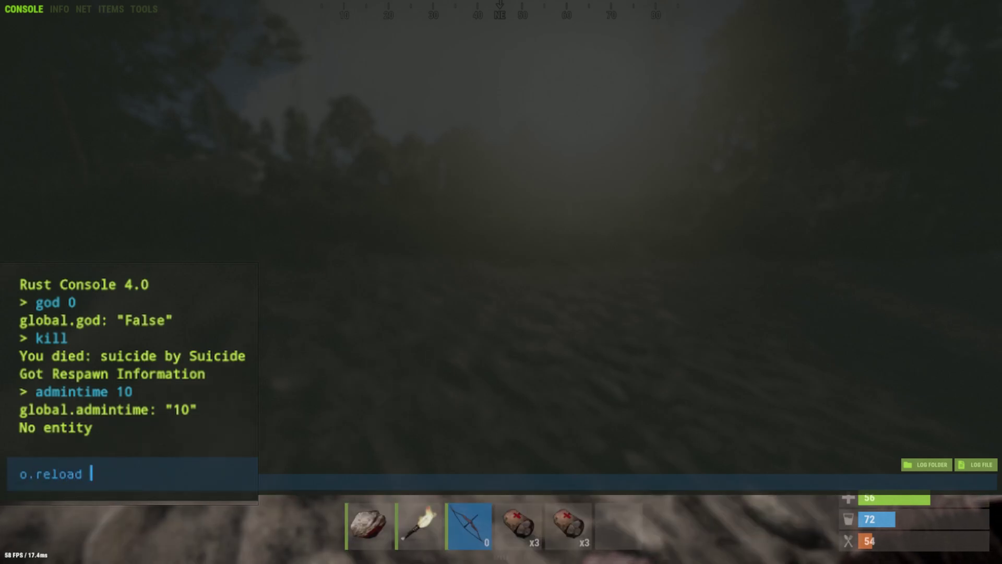
type("Kits")
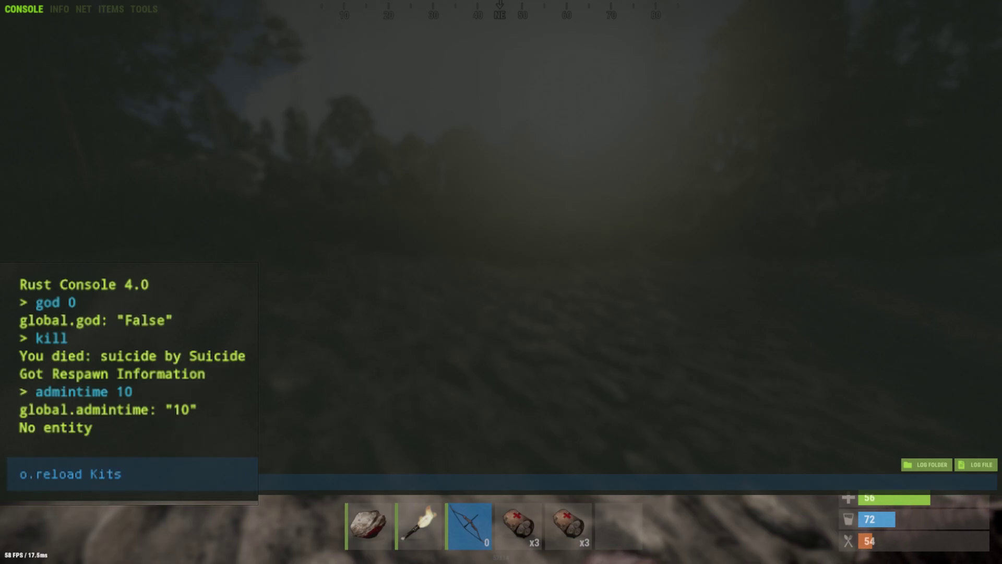
key("Return")
key("F1")
type("t/kit")
key("Return")
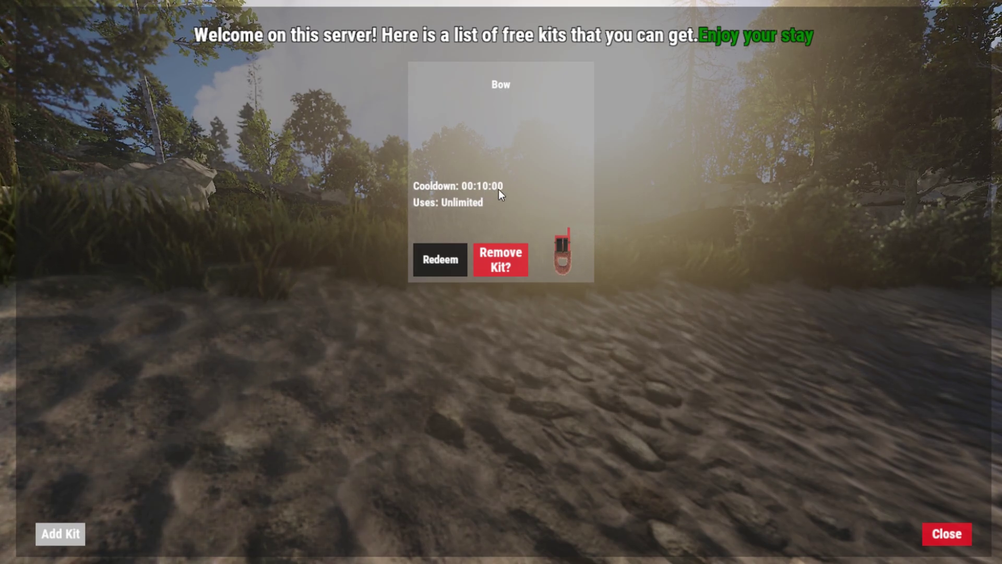
Step: Redeem the Bow kit, check the bow items in the inventory, then remove it from the menu
left_click(436, 264)
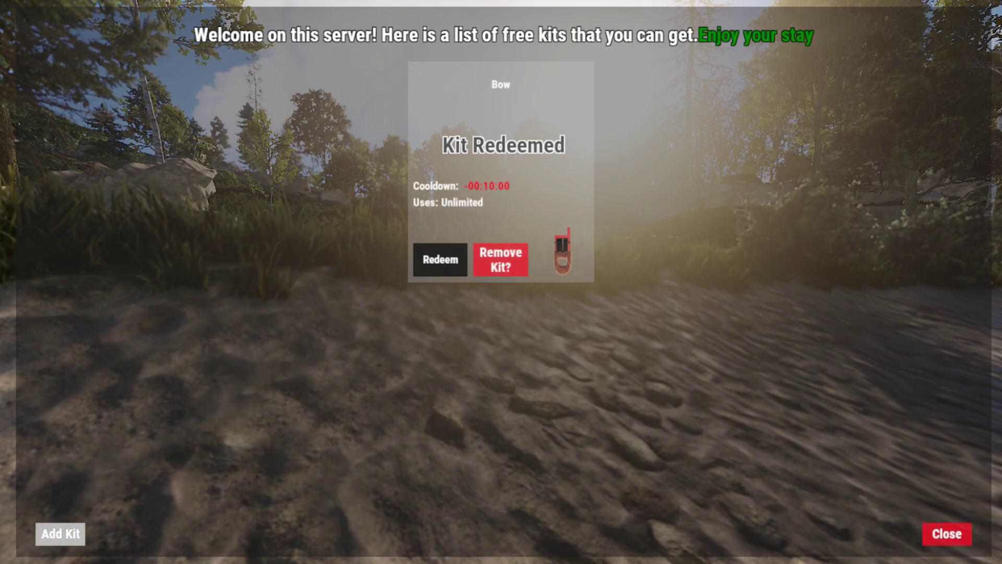
key("Escape")
key("Tab")
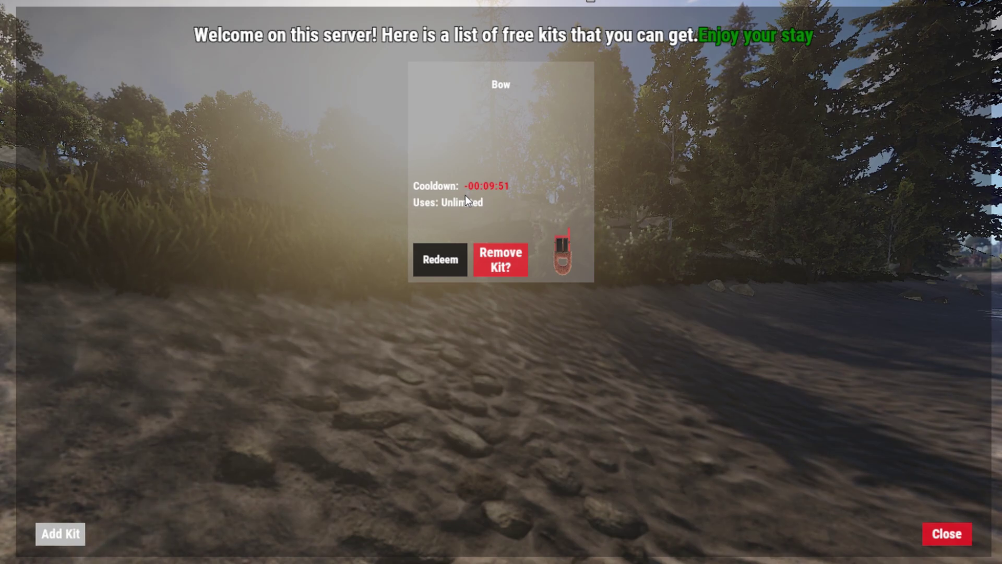
left_click(504, 271)
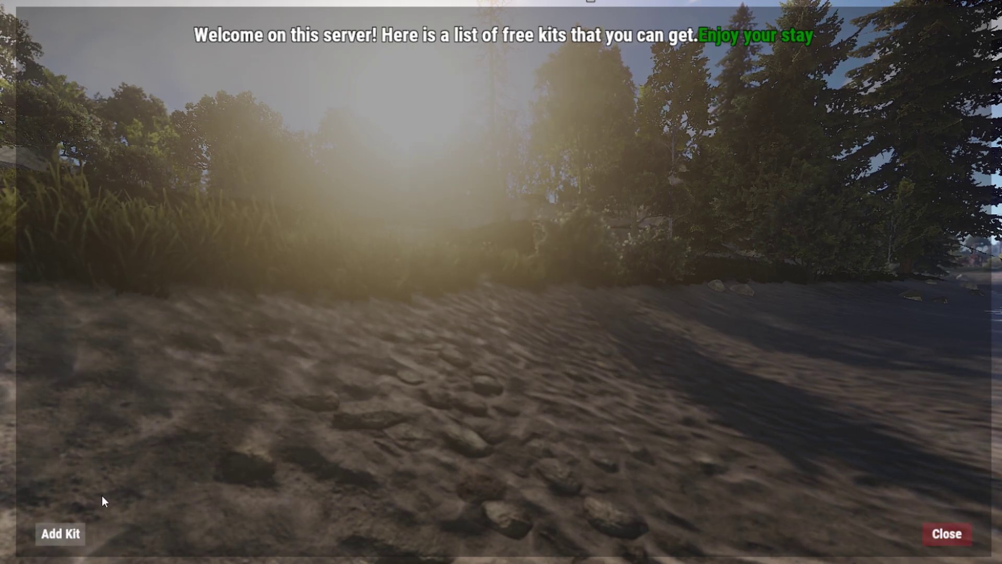
left_click(55, 533)
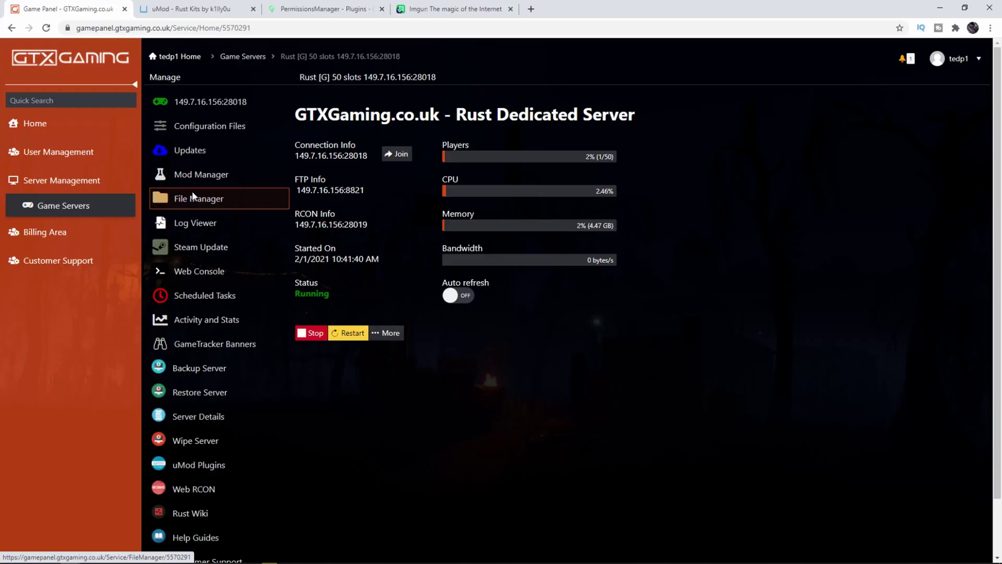
Step: Open oxide/config/Kits.json in the GTX Gaming File Manager's editor
left_click(219, 199)
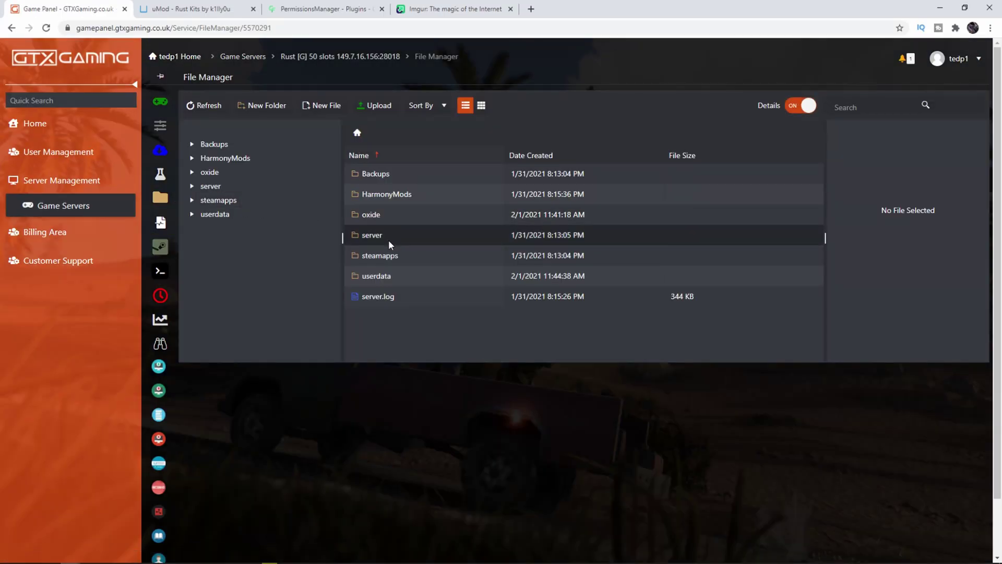
left_click(368, 216)
double_click(369, 216)
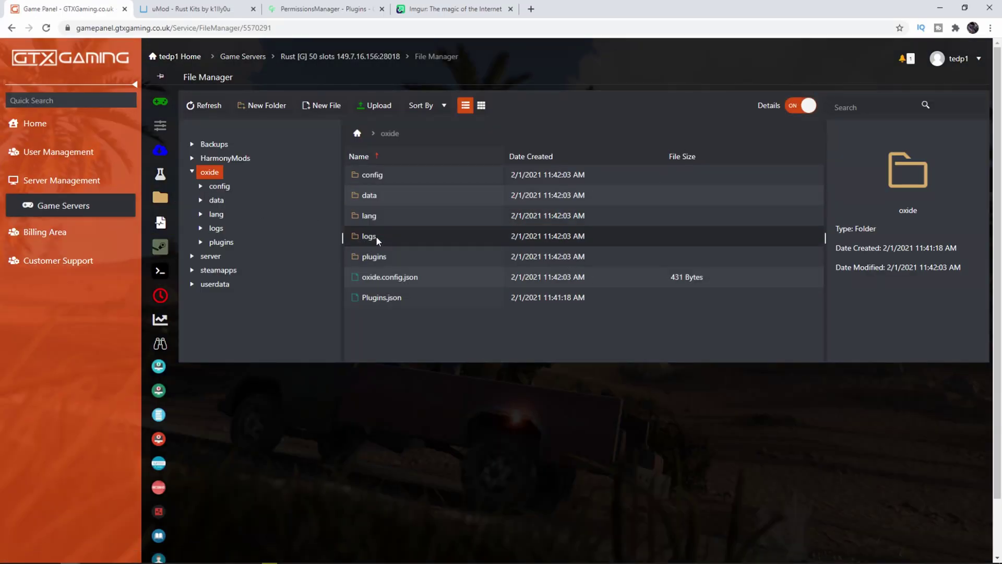
double_click(371, 173)
right_click(369, 277)
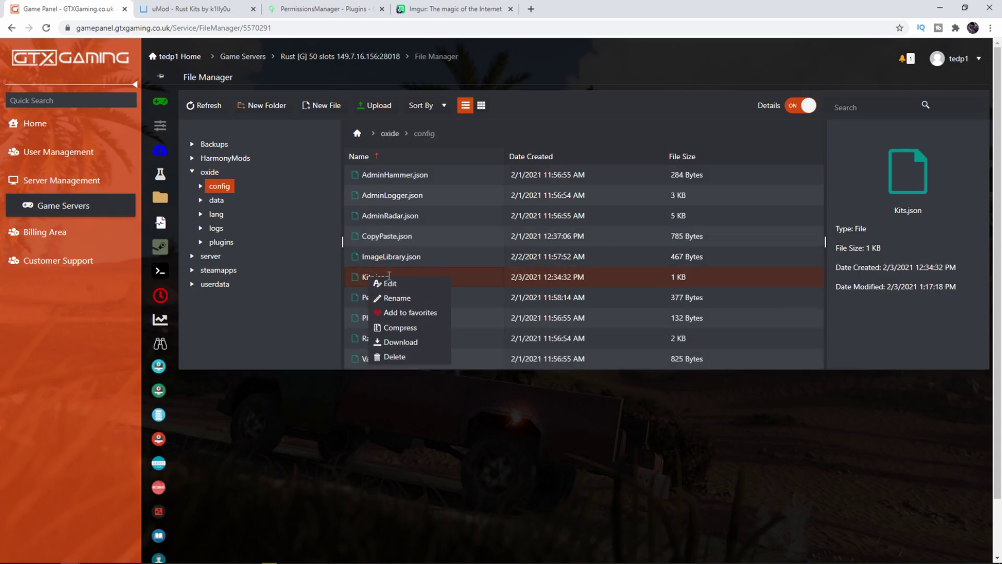
left_click(394, 285)
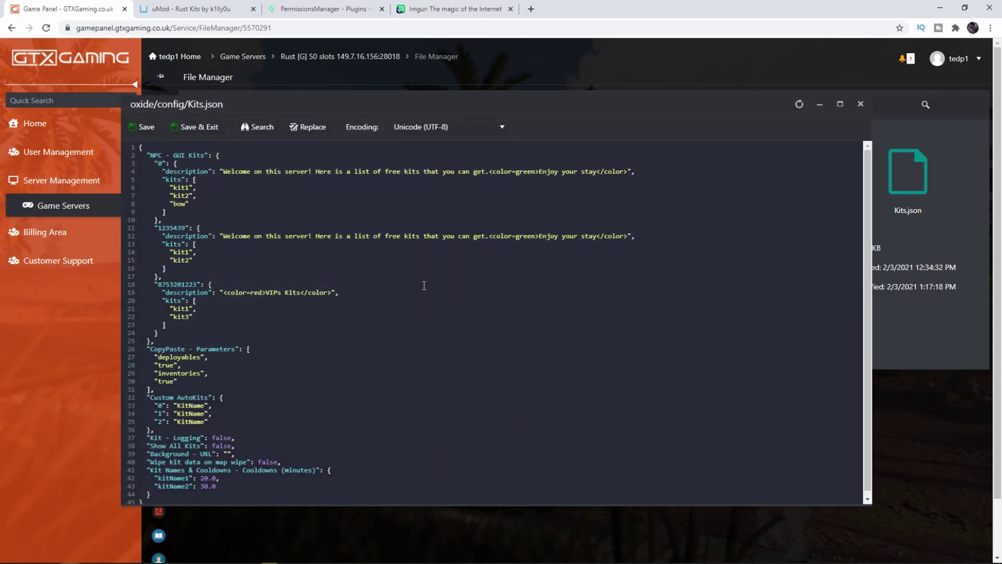
scroll(403, 280, "down", 1)
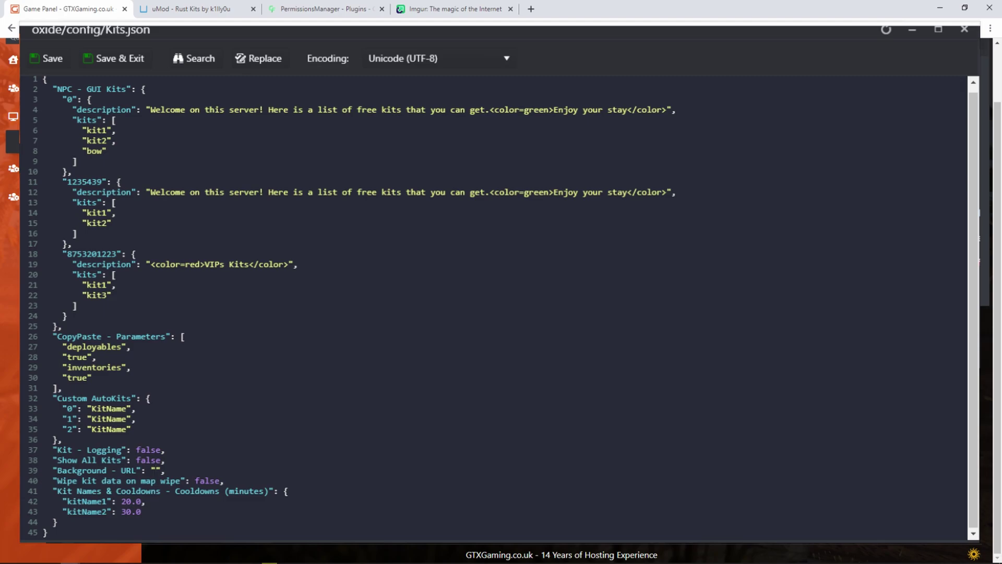
left_click(490, 7)
key("ctrl+1")
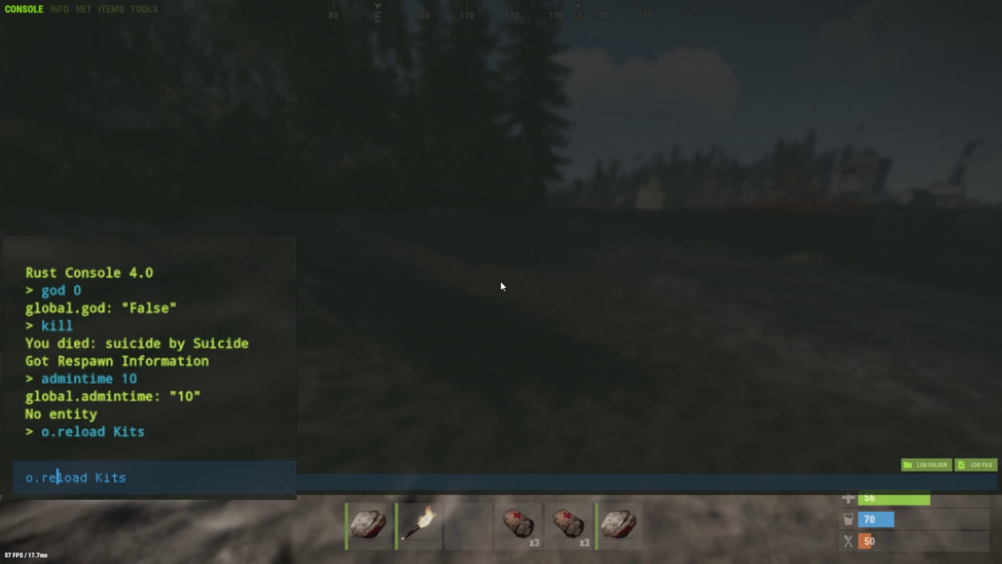
Step: Run o.unload Kits in the F1 console
key("Return")
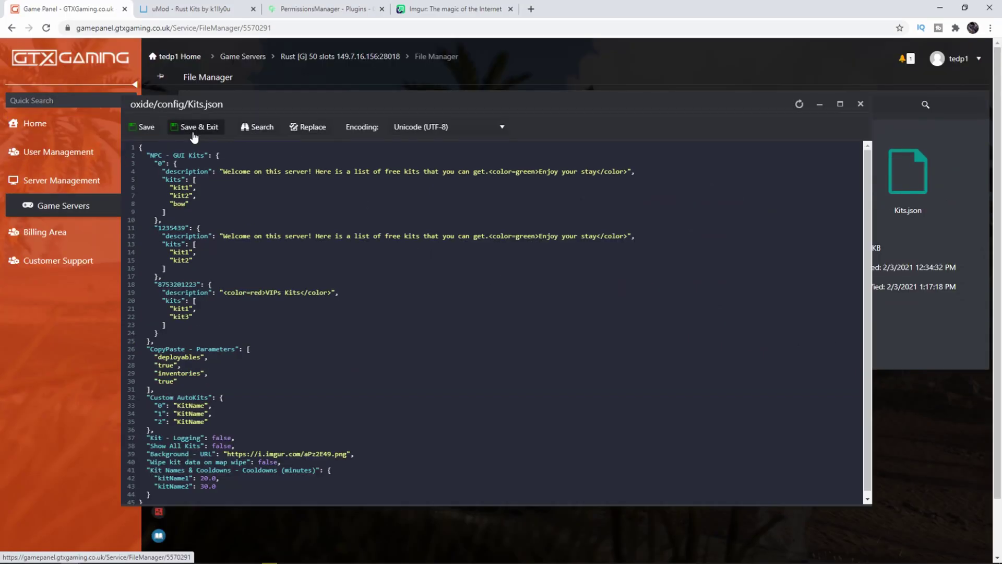
Step: Save & Exit the Kits.json editor, run o.reload Kits, and send /kit to reopen the kits menu
left_click(190, 64)
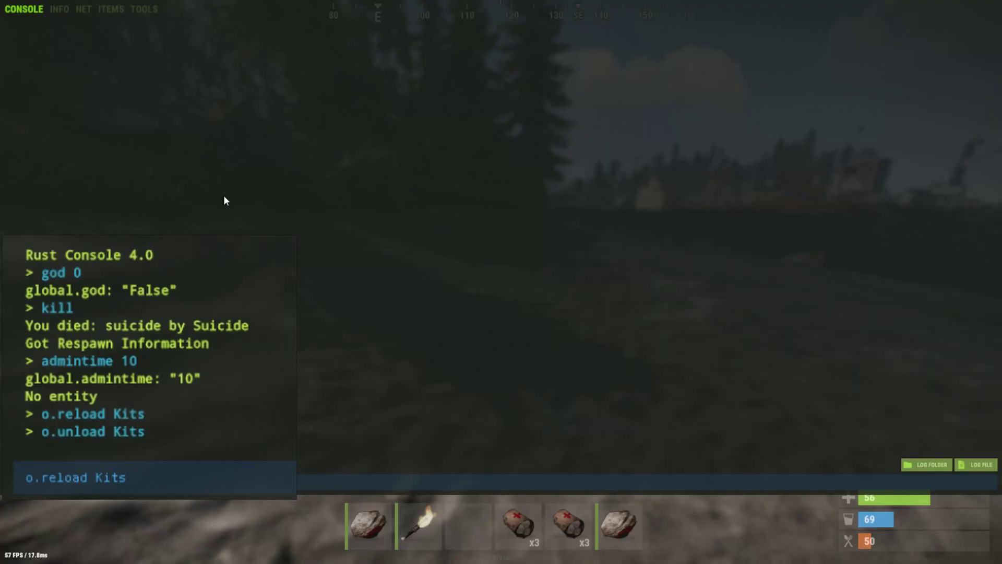
key("Return")
key("F1")
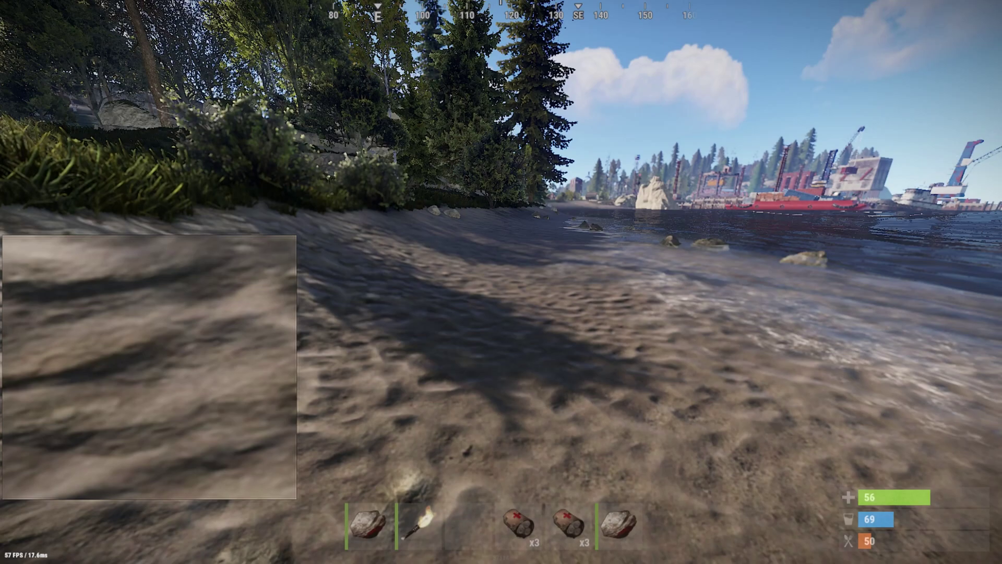
type("t/kit")
key("Return")
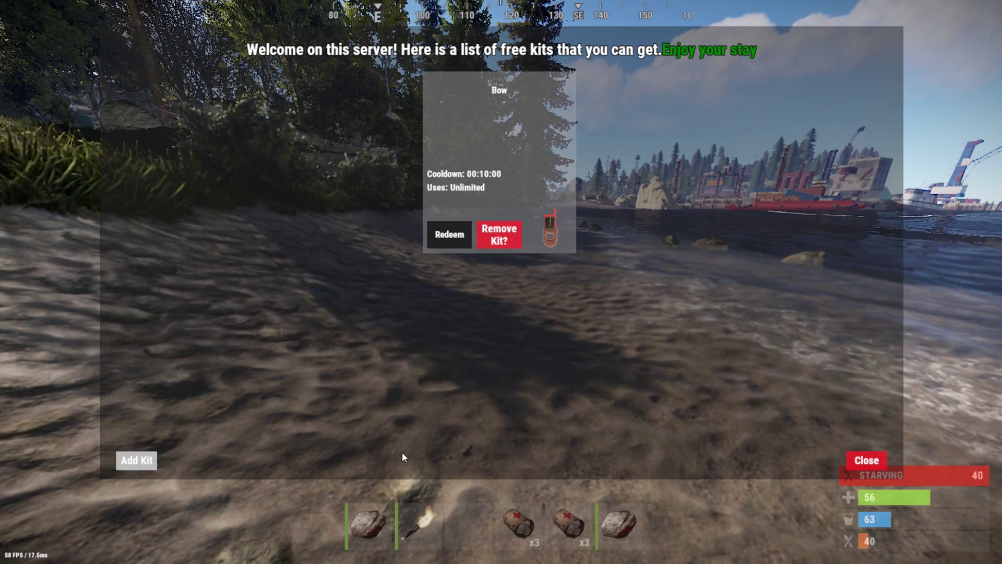
Step: Check the inventory items for the kit and select the bandages in the hotbar
key("Tab")
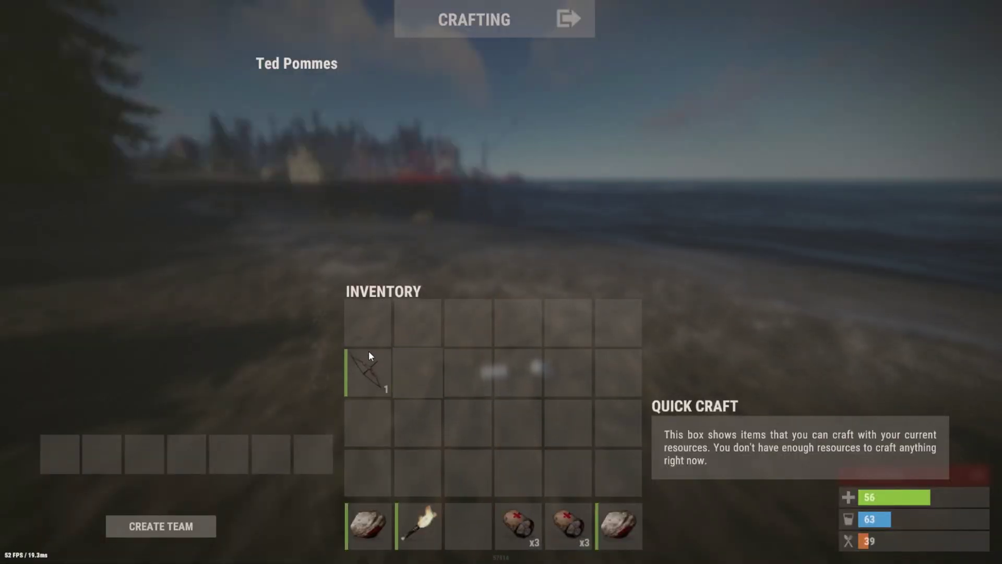
left_click(569, 520)
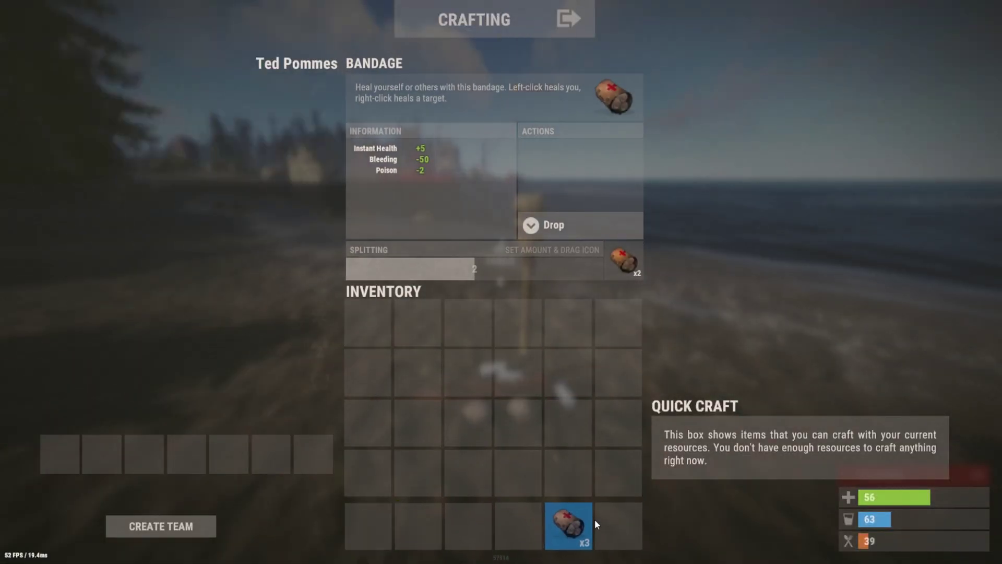
key("Tab")
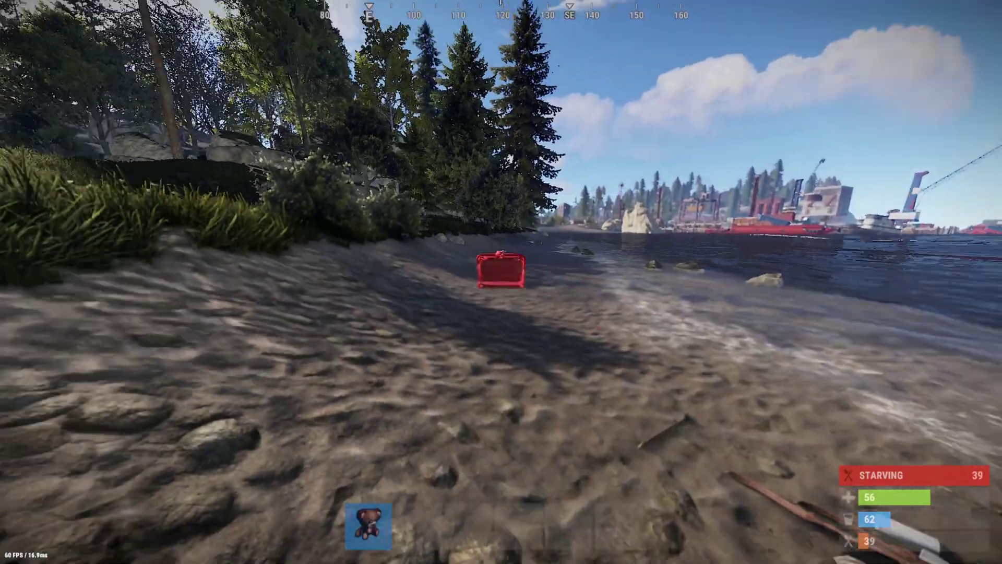
Step: Create the new kit named VIP with /kit add VIP
key("Return")
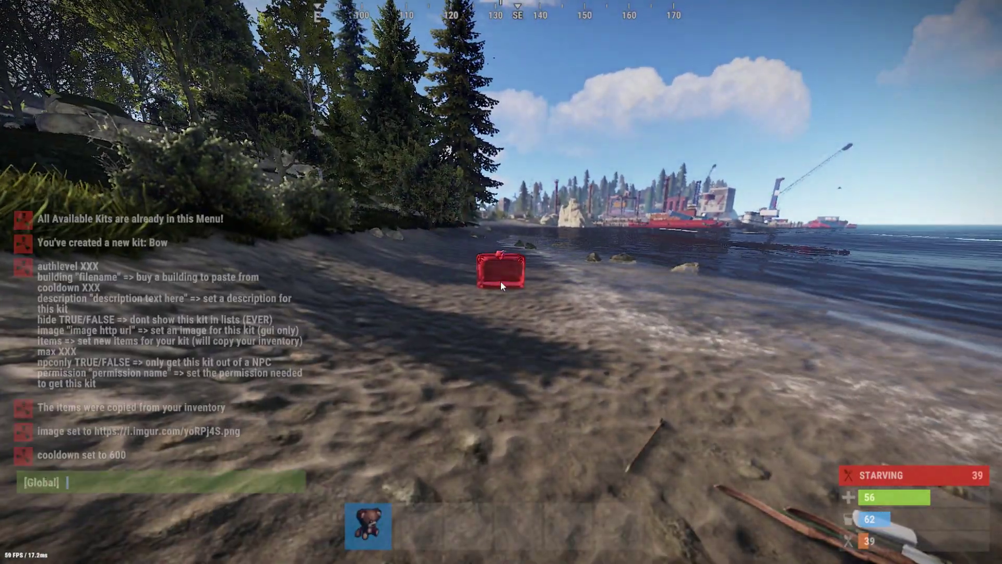
type("/-")
key("BackSpace")
type("k")
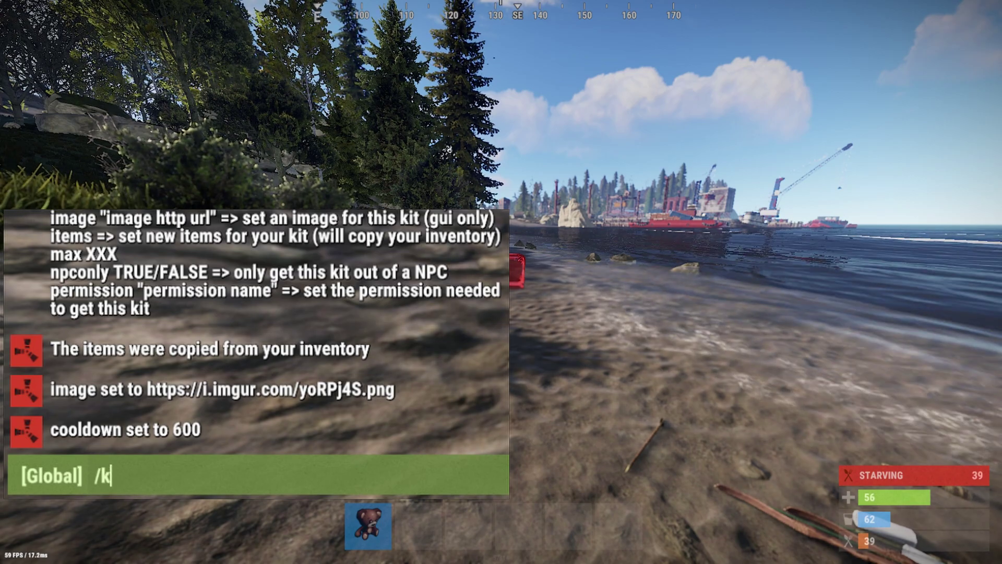
type("it add")
key("Return")
key("Return")
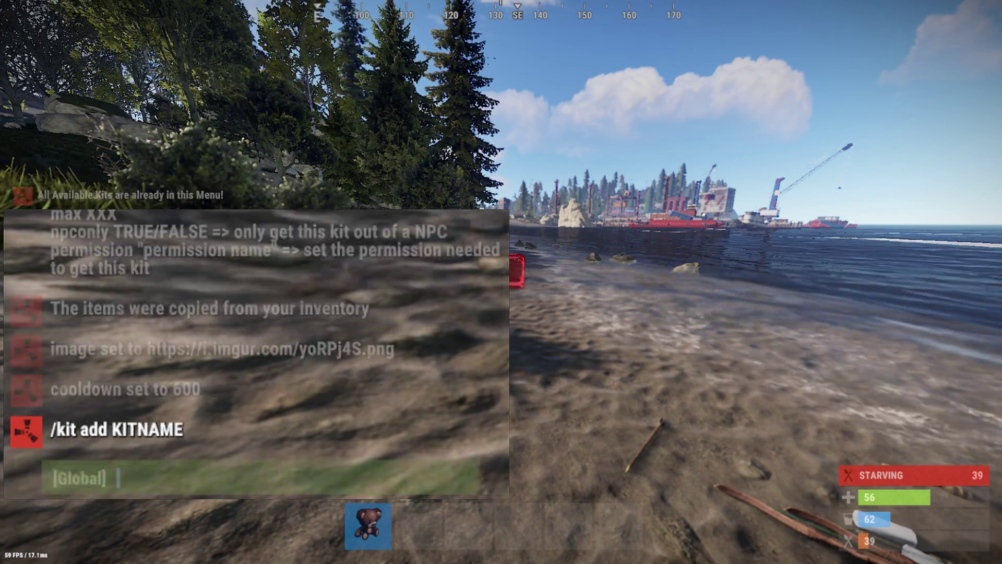
type("/kit add ")
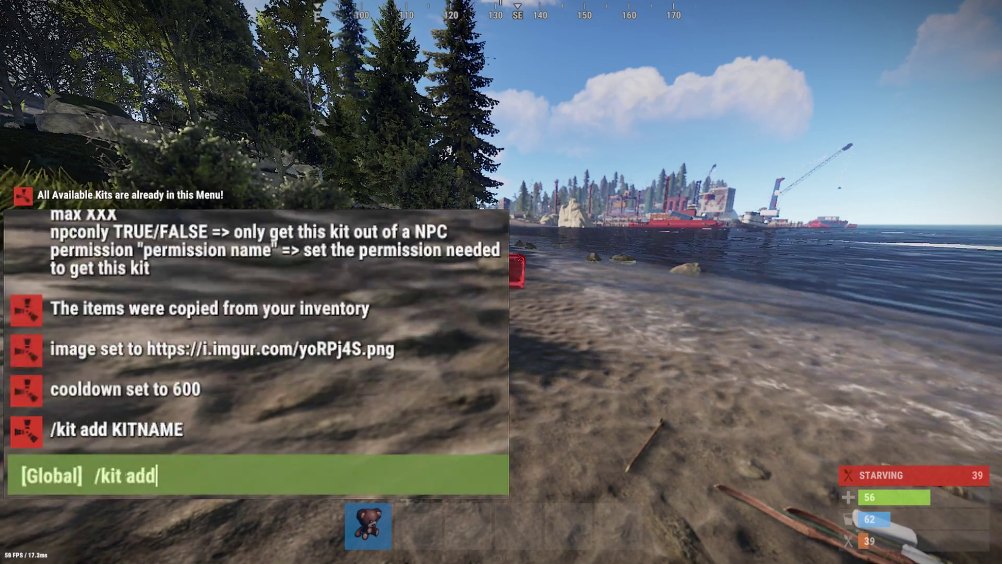
type("VIP")
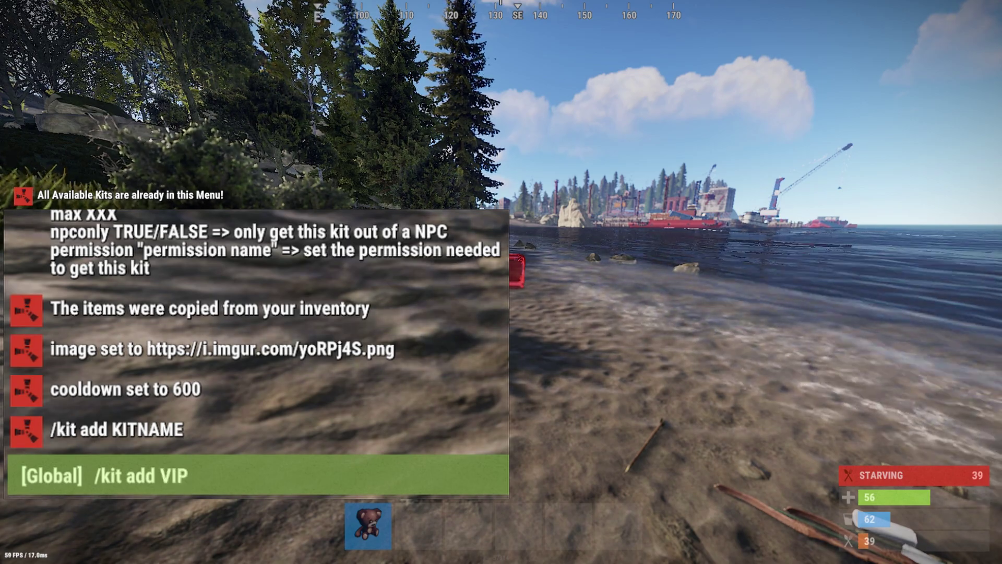
key("Return")
key("Return")
Step: Copy the current inventory into the VIP kit and require the kits.VIPKIT permission
type("/kit ")
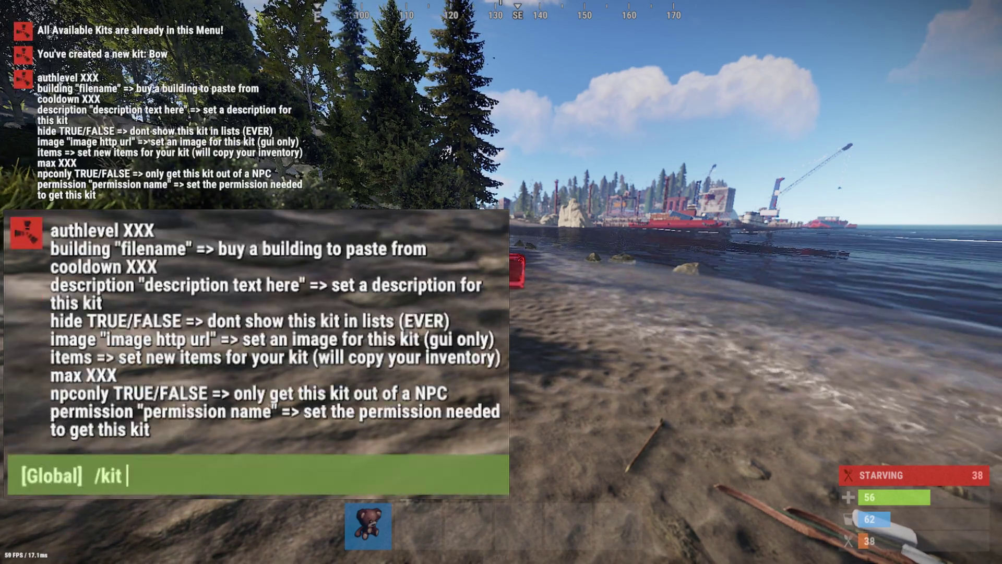
type("ite")
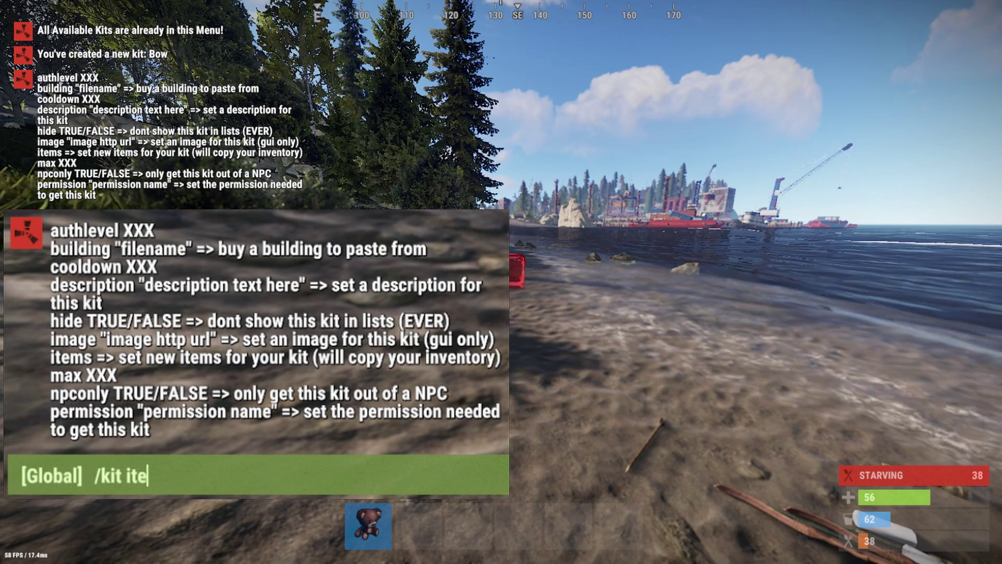
type("ms")
key("Return")
key("Return")
type("/")
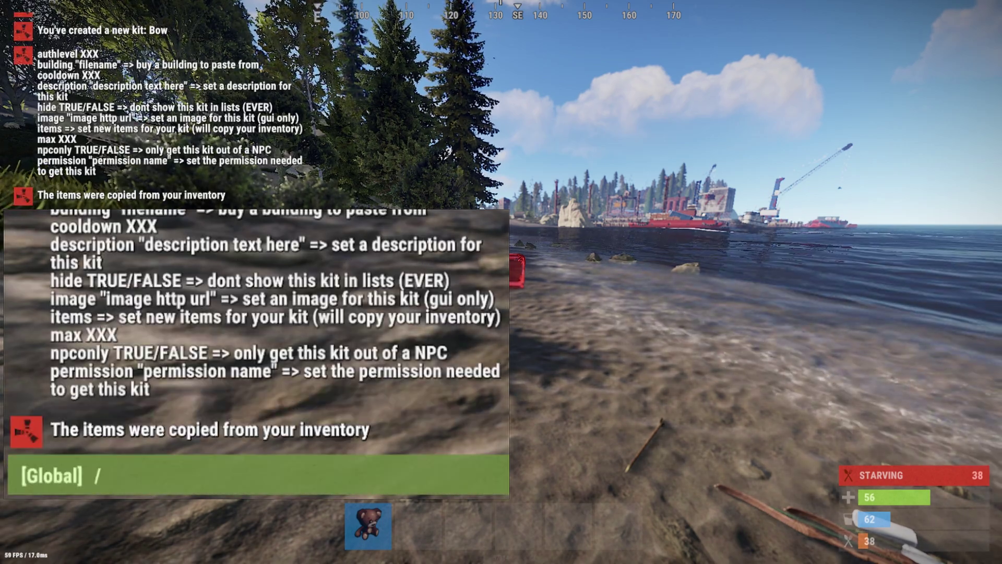
type("kit permission VIPKIT")
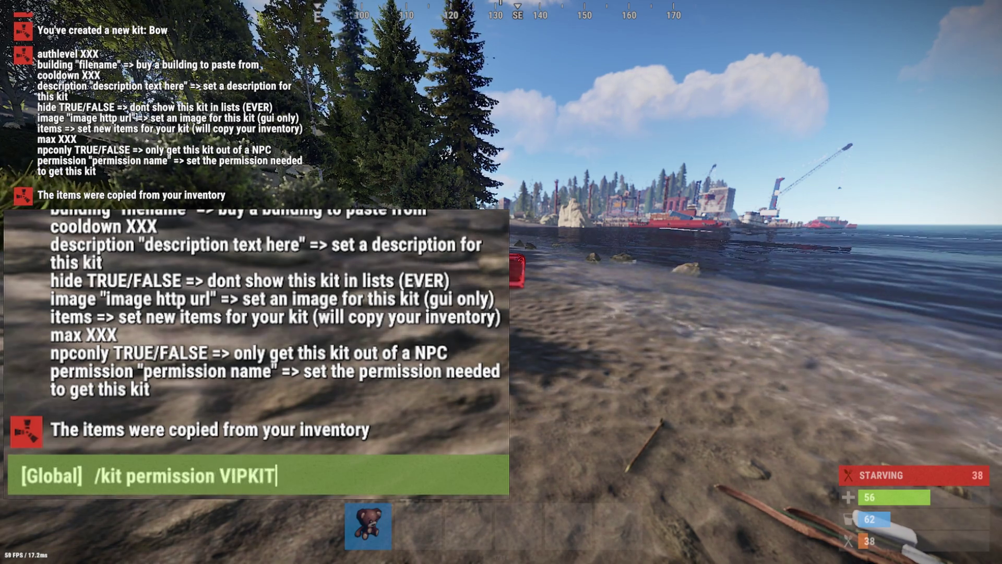
key("Return")
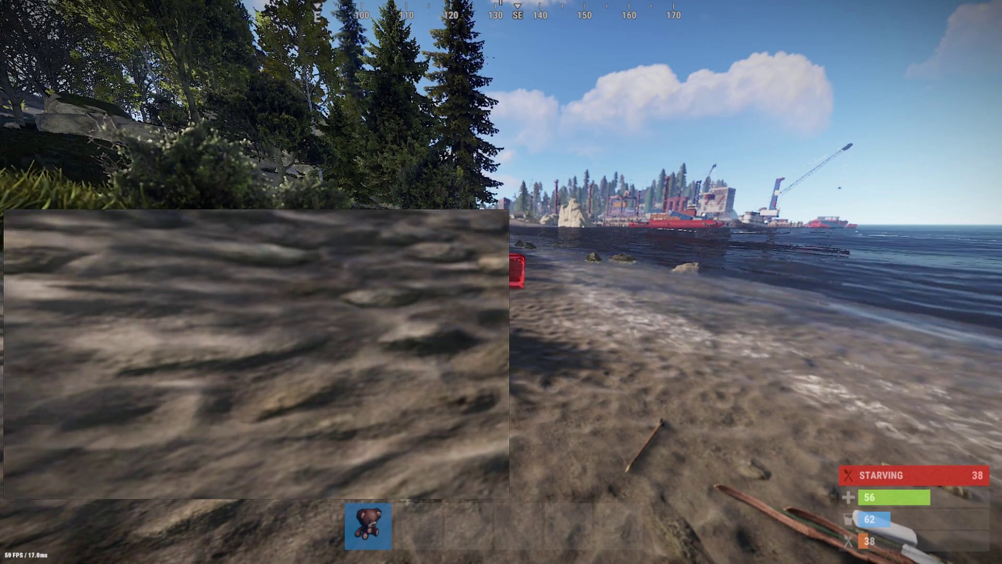
key("Return")
type("/kit")
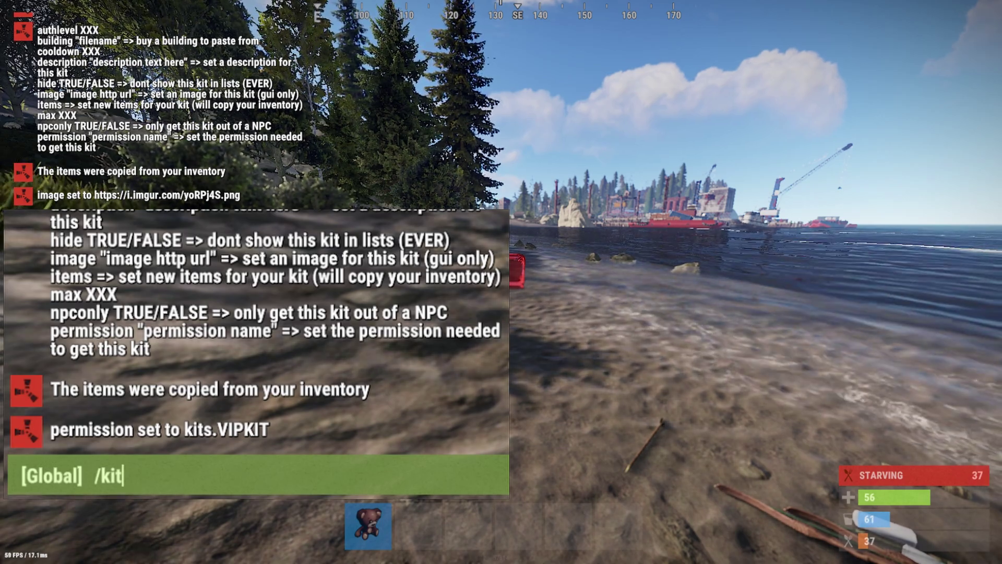
Step: Add the vip kit to the kits menu
key("Return")
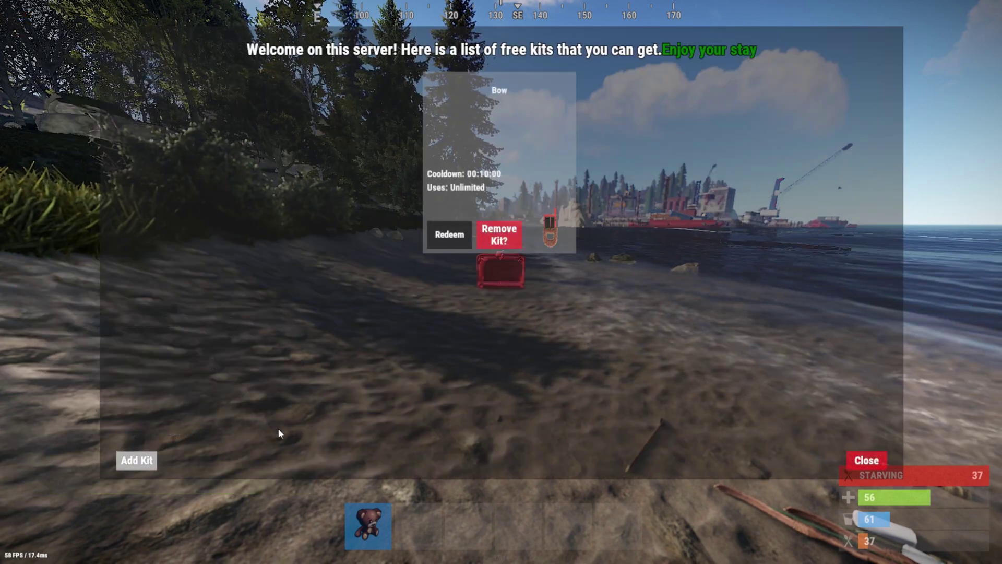
left_click(120, 468)
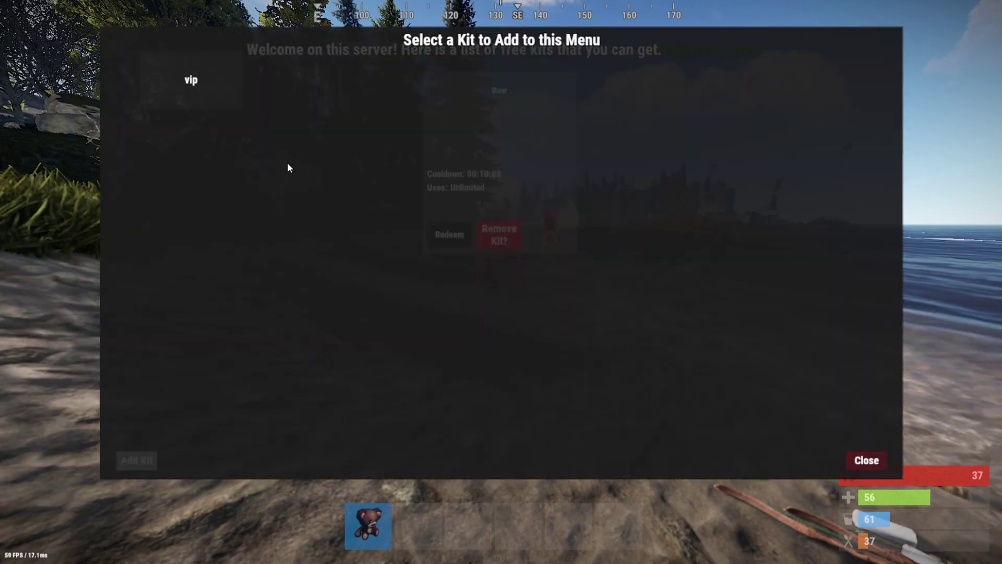
left_click(168, 89)
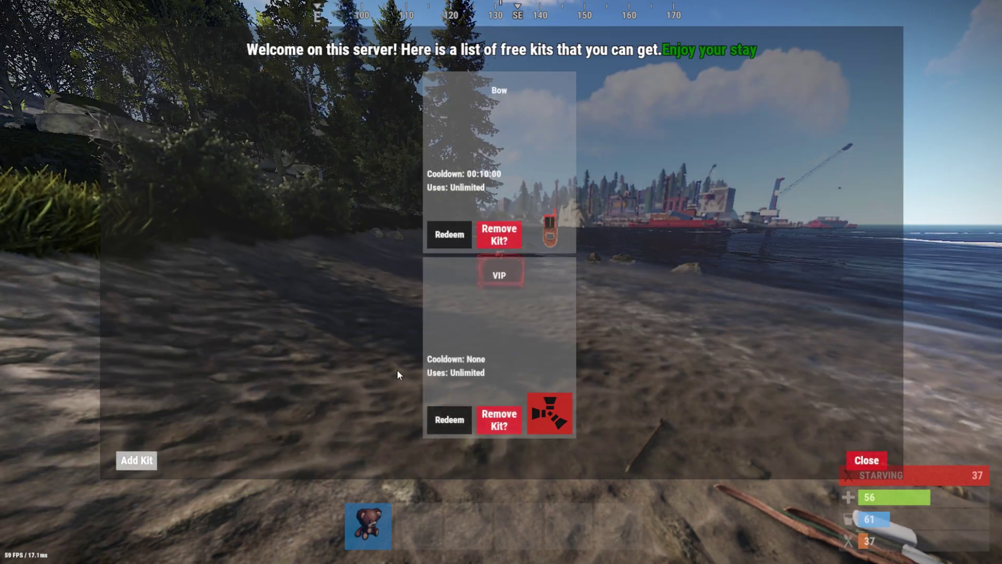
Step: Run removeowner with your own ID in the F1 console to drop owner status
key("F1")
type("rem")
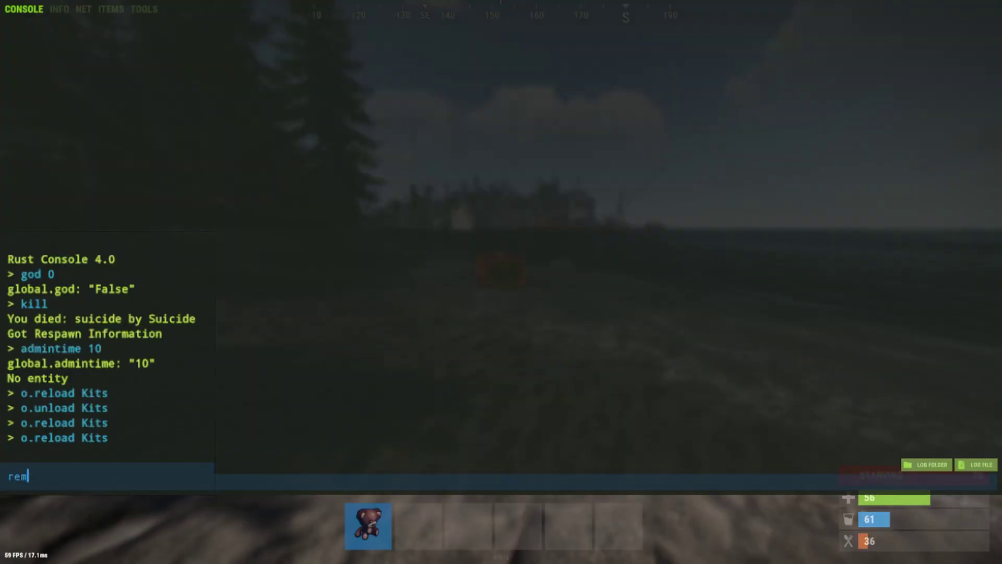
type("oveowner")
key("ctrl+v")
key("Return")
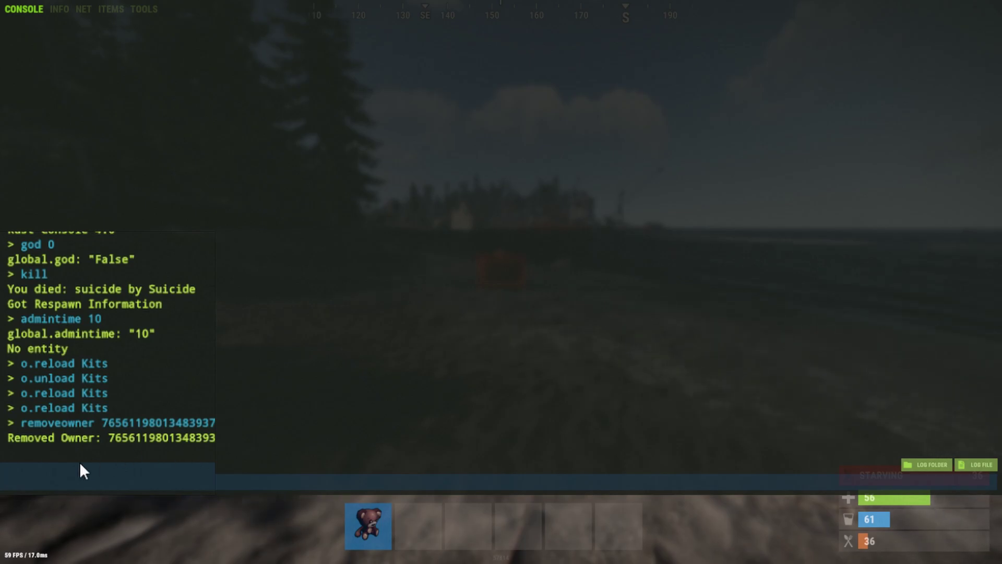
key("F1")
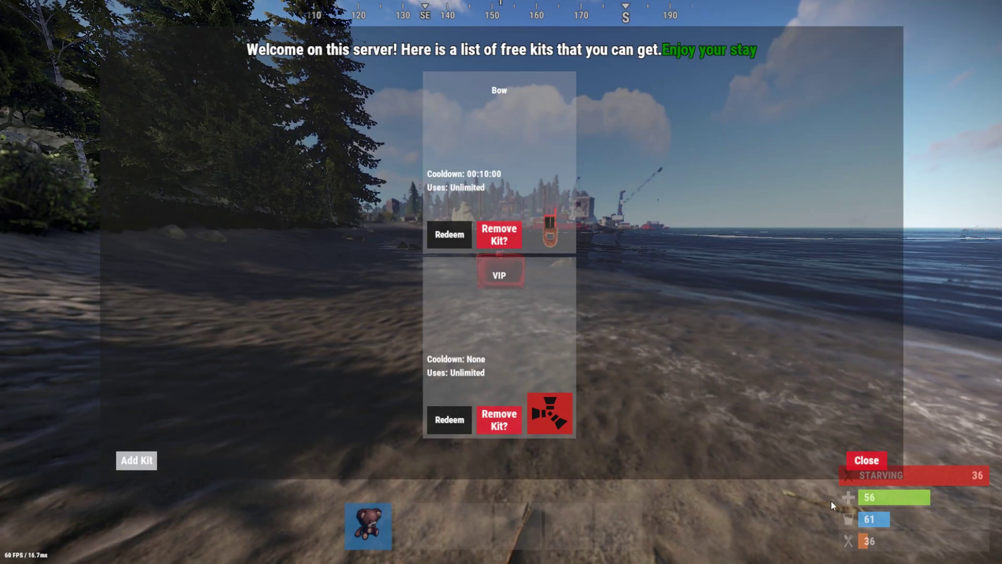
Step: Reopen /kit as a normal player, confirm only Bow can be added, then close it
left_click(867, 460)
key("Return")
type("/kit")
key("Return")
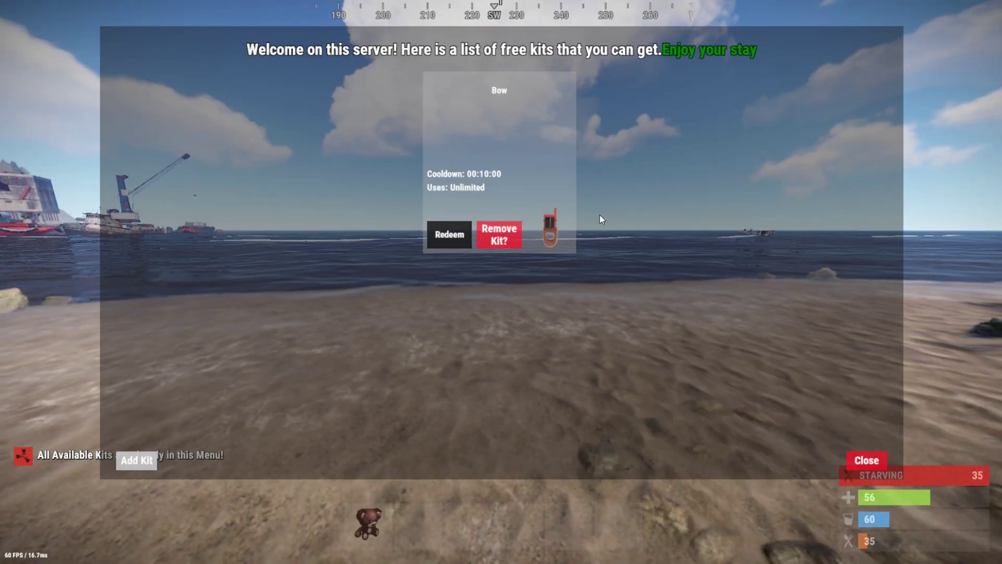
left_click(144, 467)
left_click(143, 468)
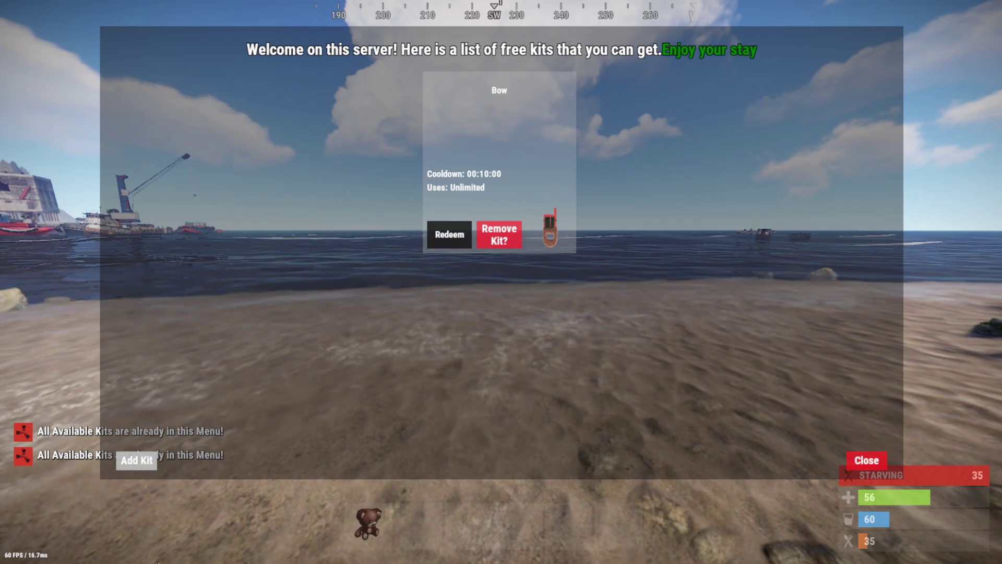
key("Escape")
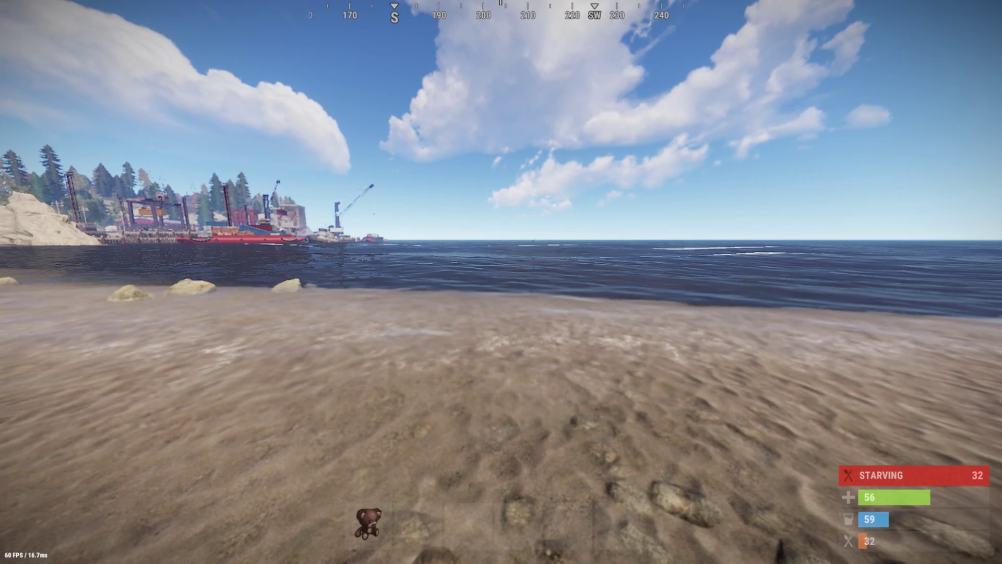
Step: In Permissions Manager, grant the first player the kits vipkit permission, then run /kit
key("Return")
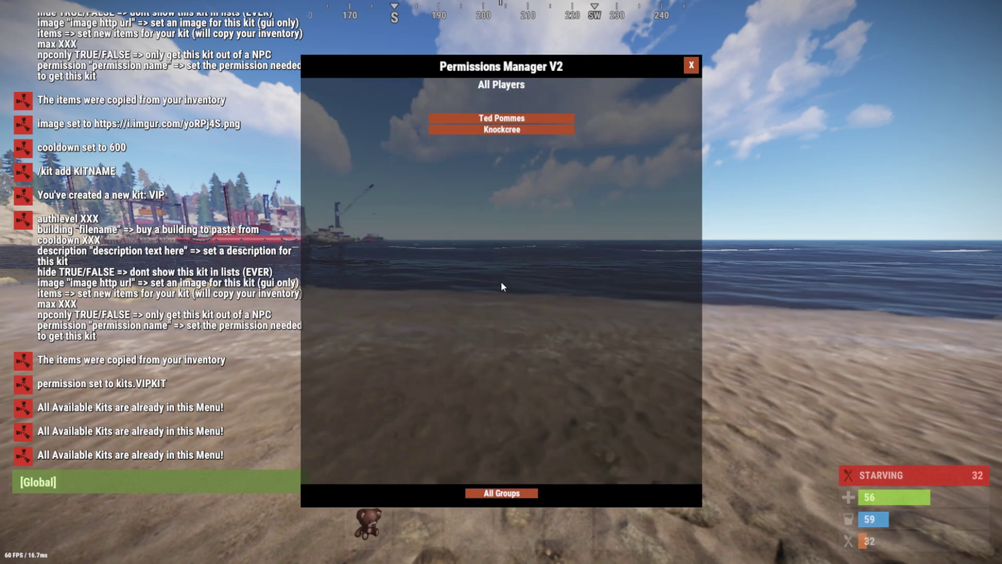
left_click(475, 119)
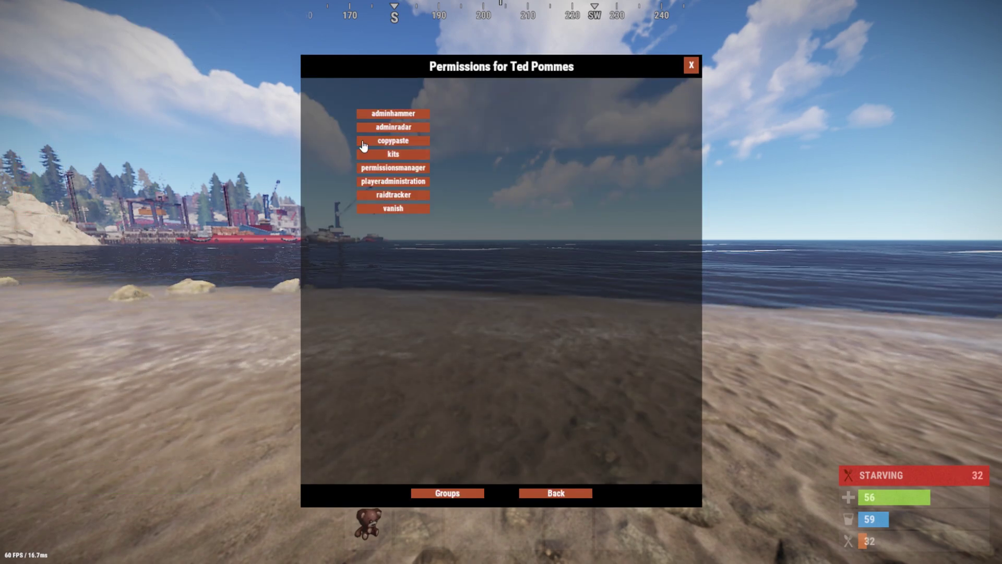
left_click(387, 155)
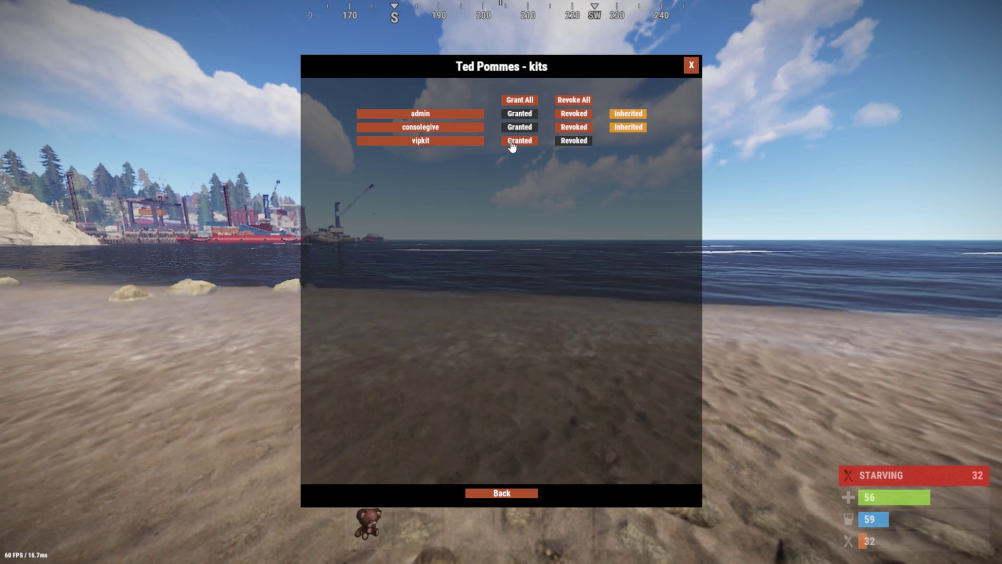
left_click(692, 66)
type("t/kit")
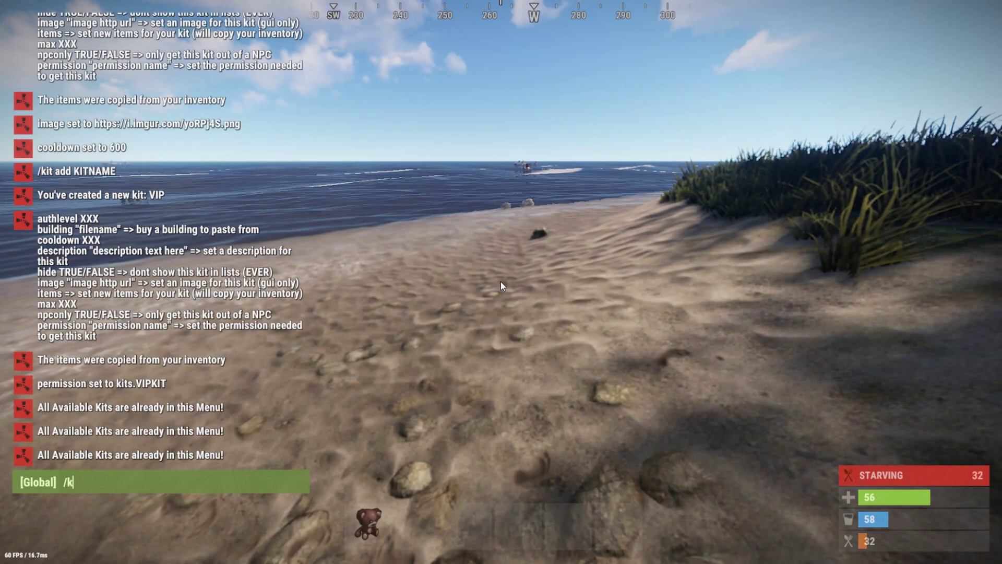
key("Return")
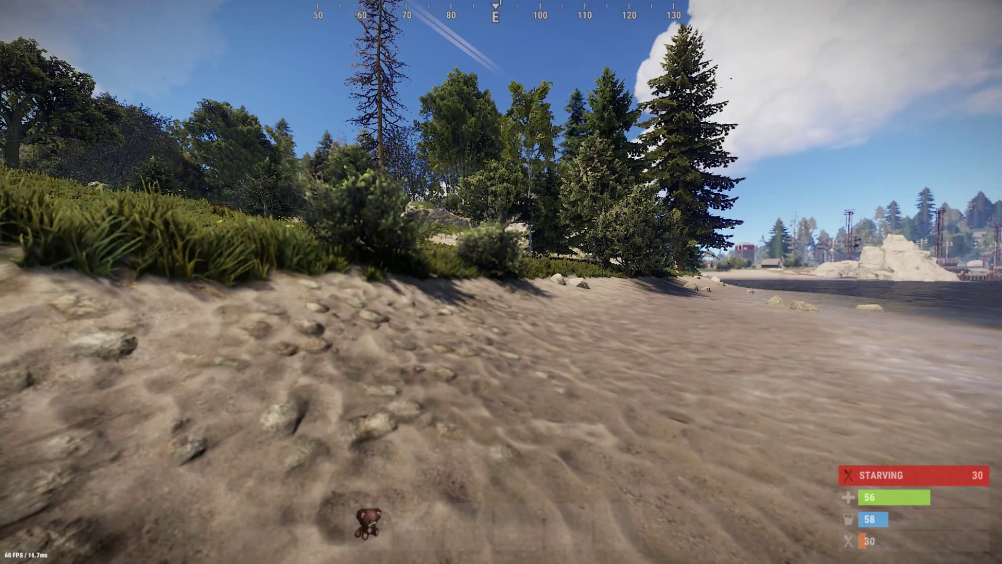
Step: Reopen /kit and verify Add Kit offers nothing beyond the listed Bow and VIP kits
key("Return")
type("/kit")
key("Return")
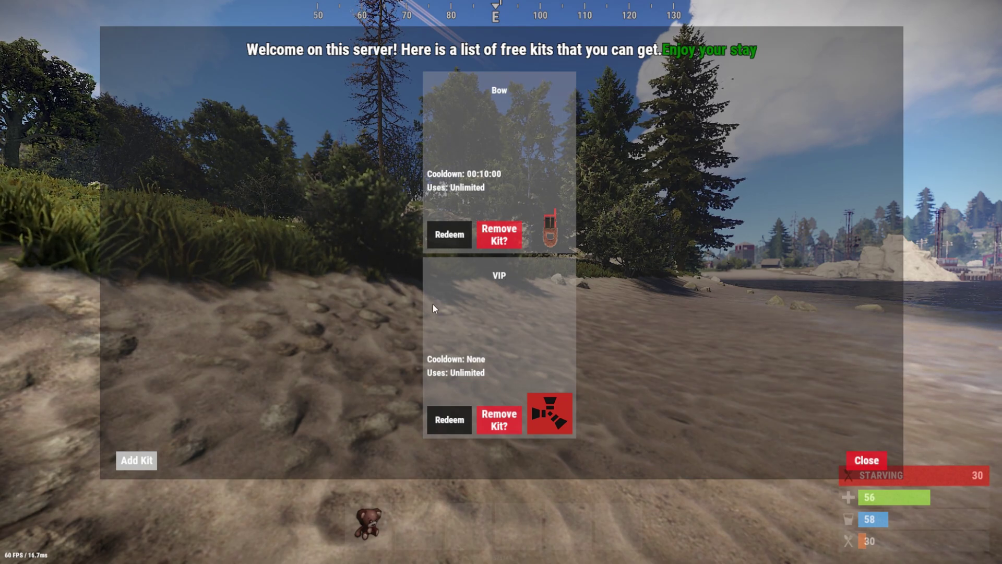
left_click(131, 464)
left_click(130, 465)
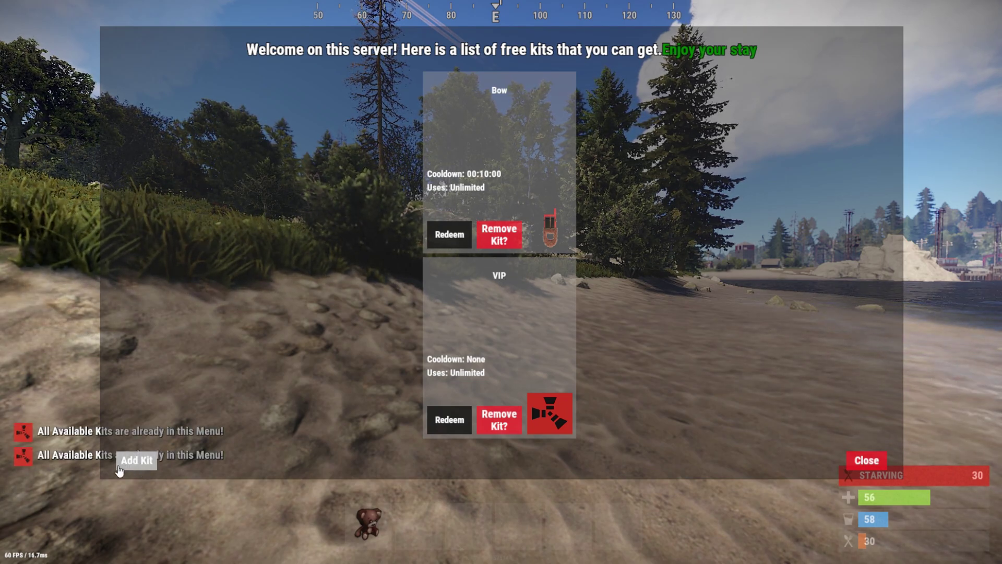
left_click(128, 466)
left_click(128, 466)
left_click(128, 466)
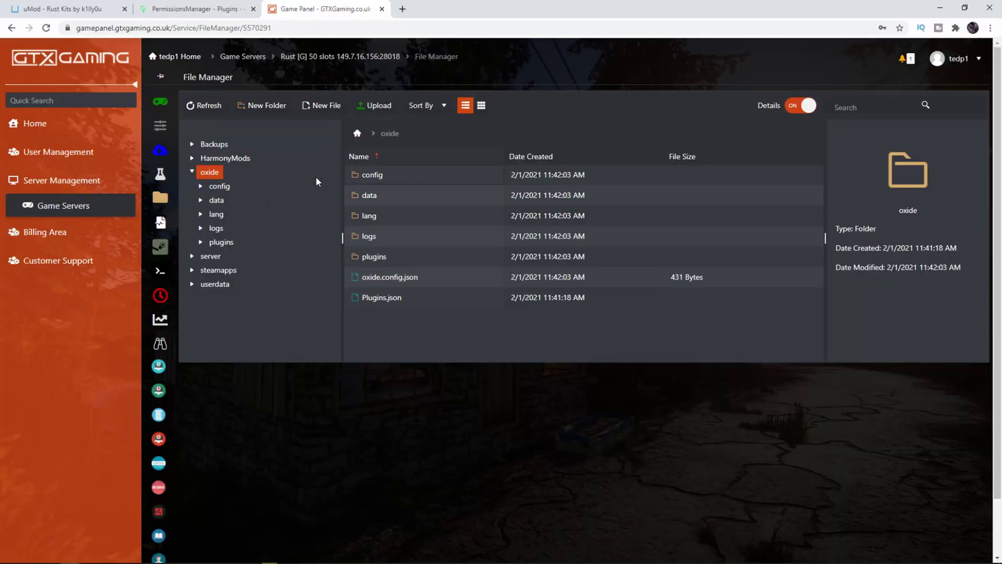
Step: Open oxide/data/Kits.json in the panel editor and scroll through the bow and vip entries
double_click(367, 197)
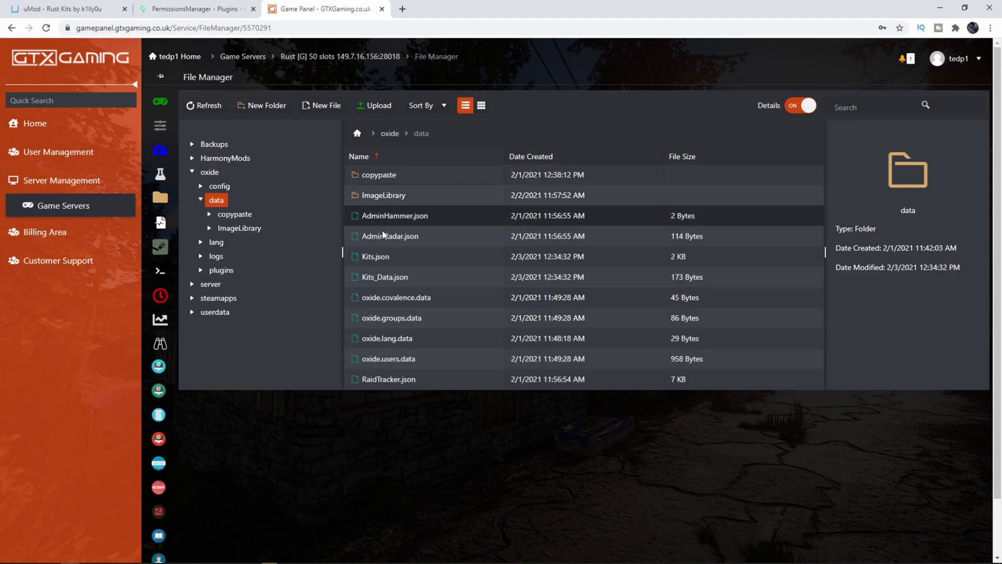
right_click(374, 255)
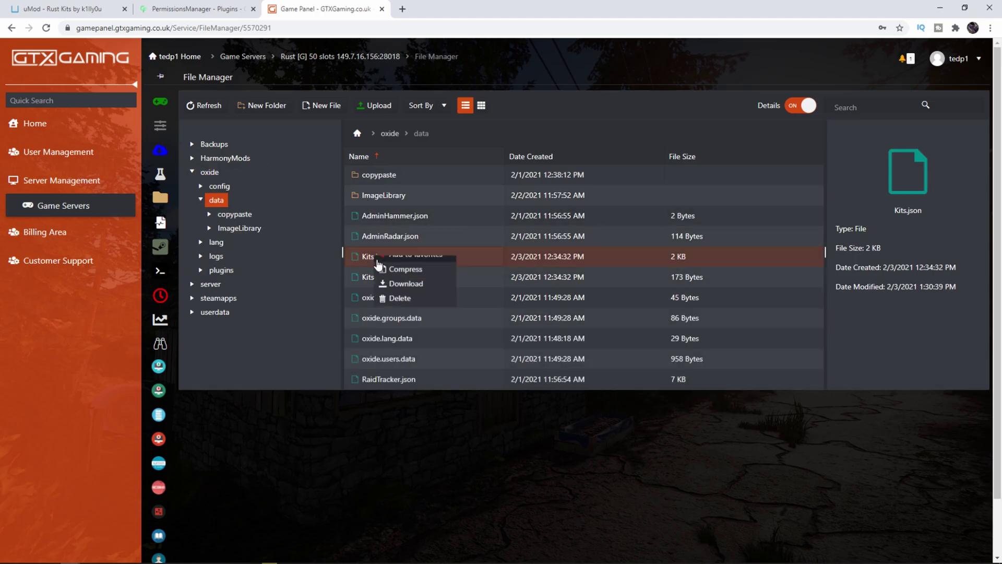
left_click(395, 264)
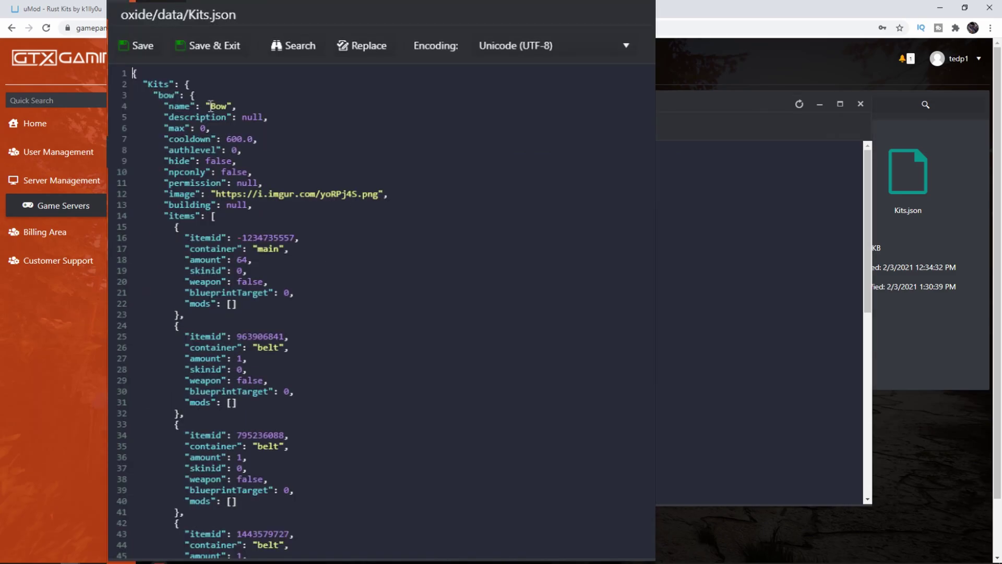
scroll(331, 163, "down", 8)
scroll(263, 144, "up", 8)
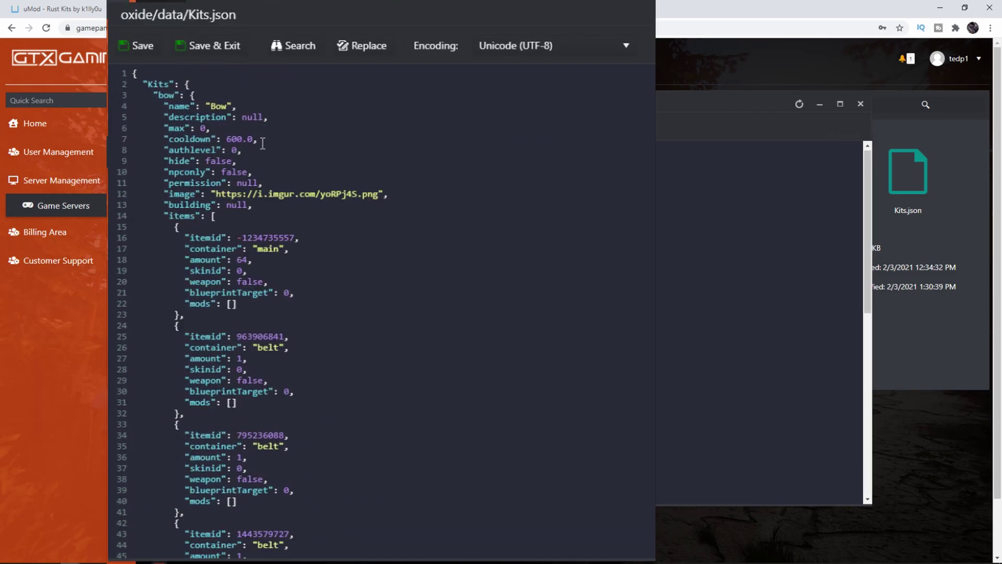